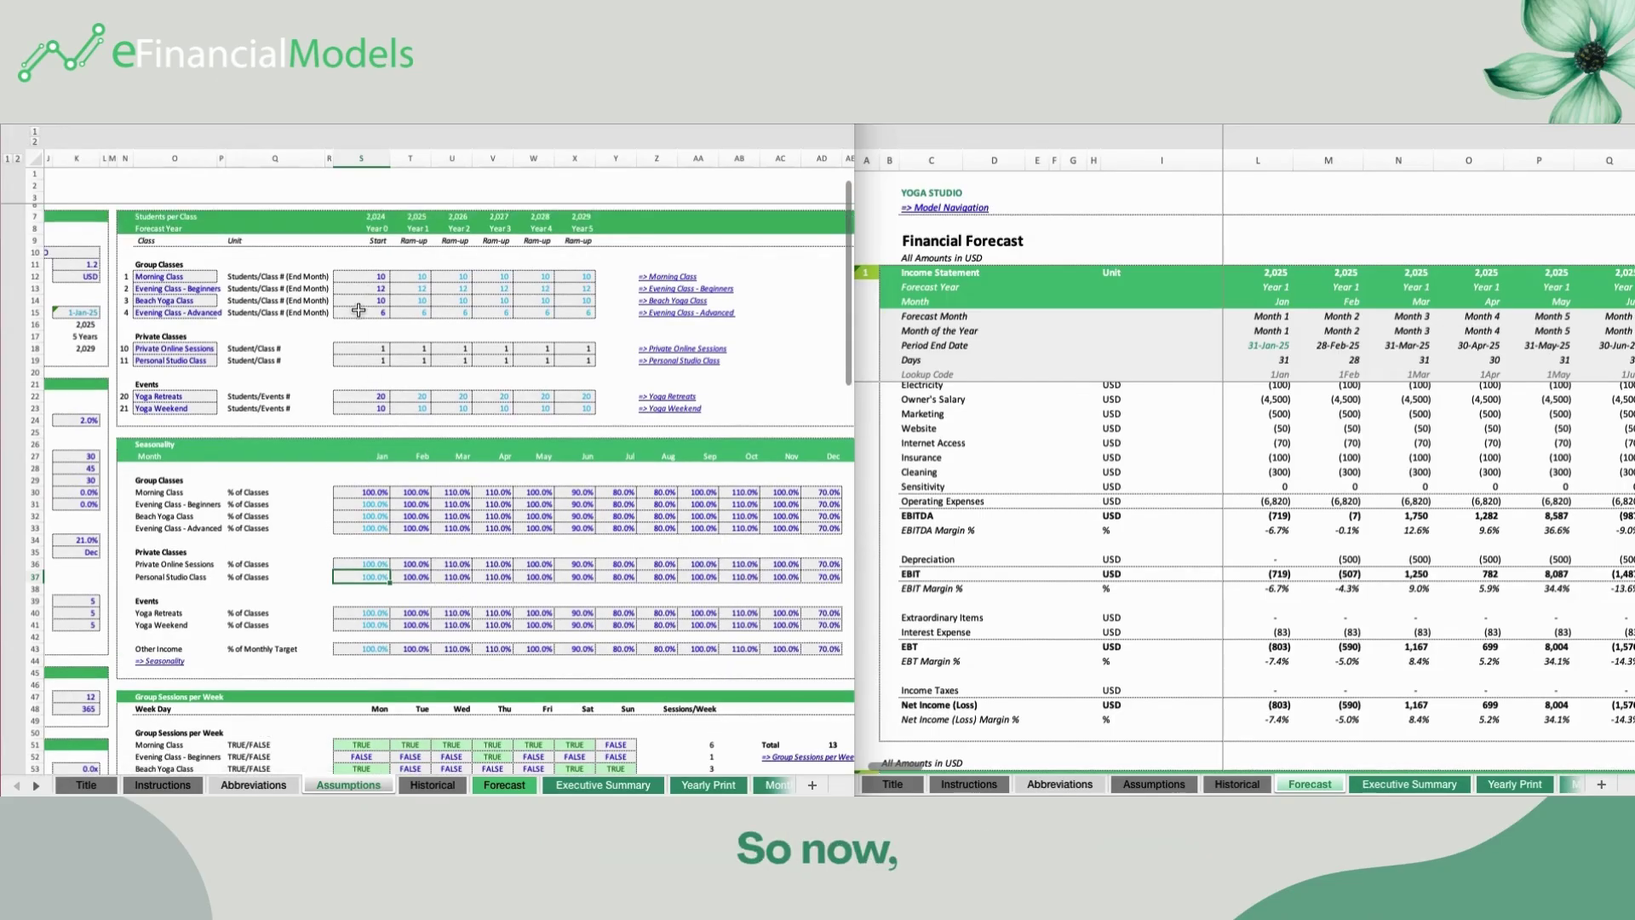
Examine the weekly group session schedule and the studio holiday weeks in the assumptions
{"action": "scroll", "coordinate": [562, 630], "scroll_direction": "down", "scroll_amount": 5}
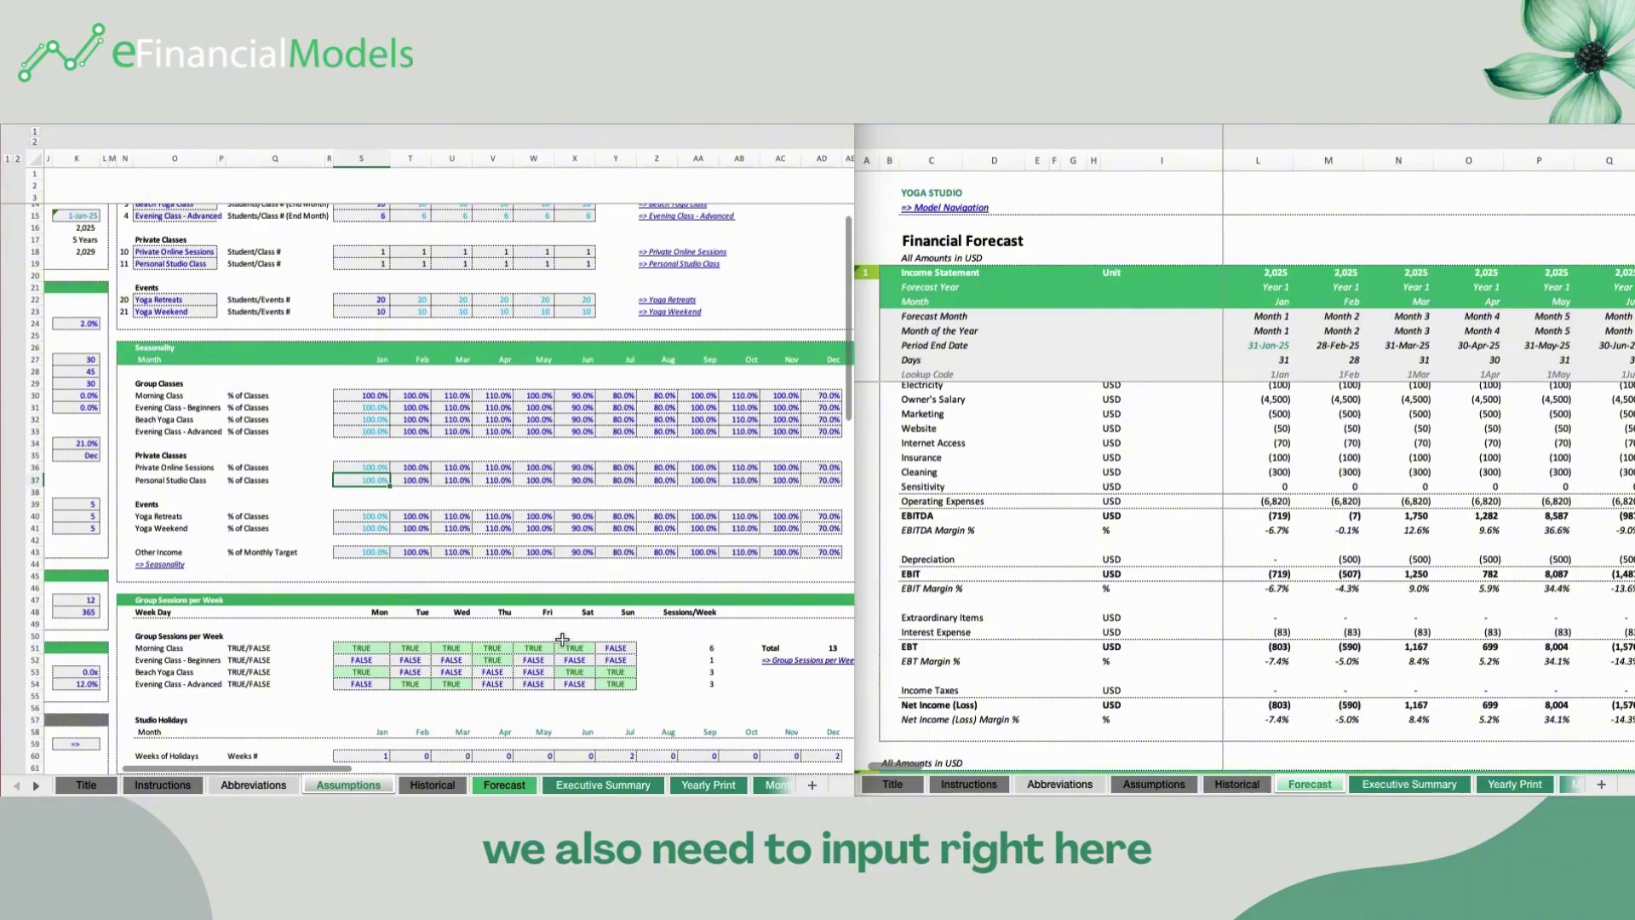
{"action": "scroll", "coordinate": [562, 639], "scroll_direction": "down", "scroll_amount": 2}
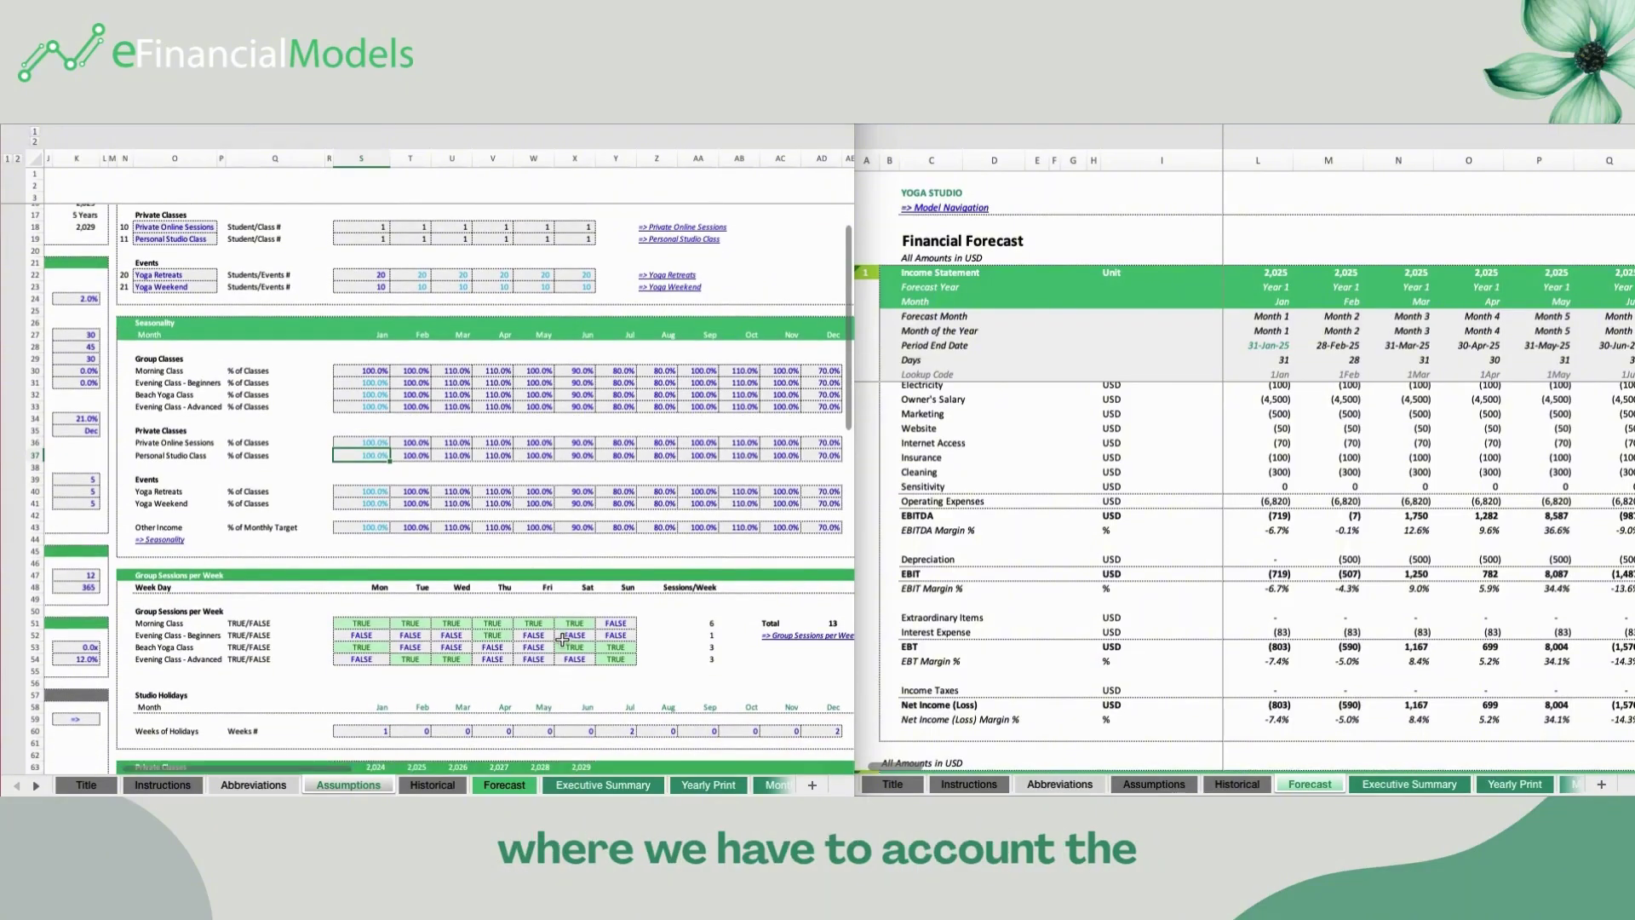
{"action": "scroll", "coordinate": [593, 600], "scroll_direction": "down", "scroll_amount": 6}
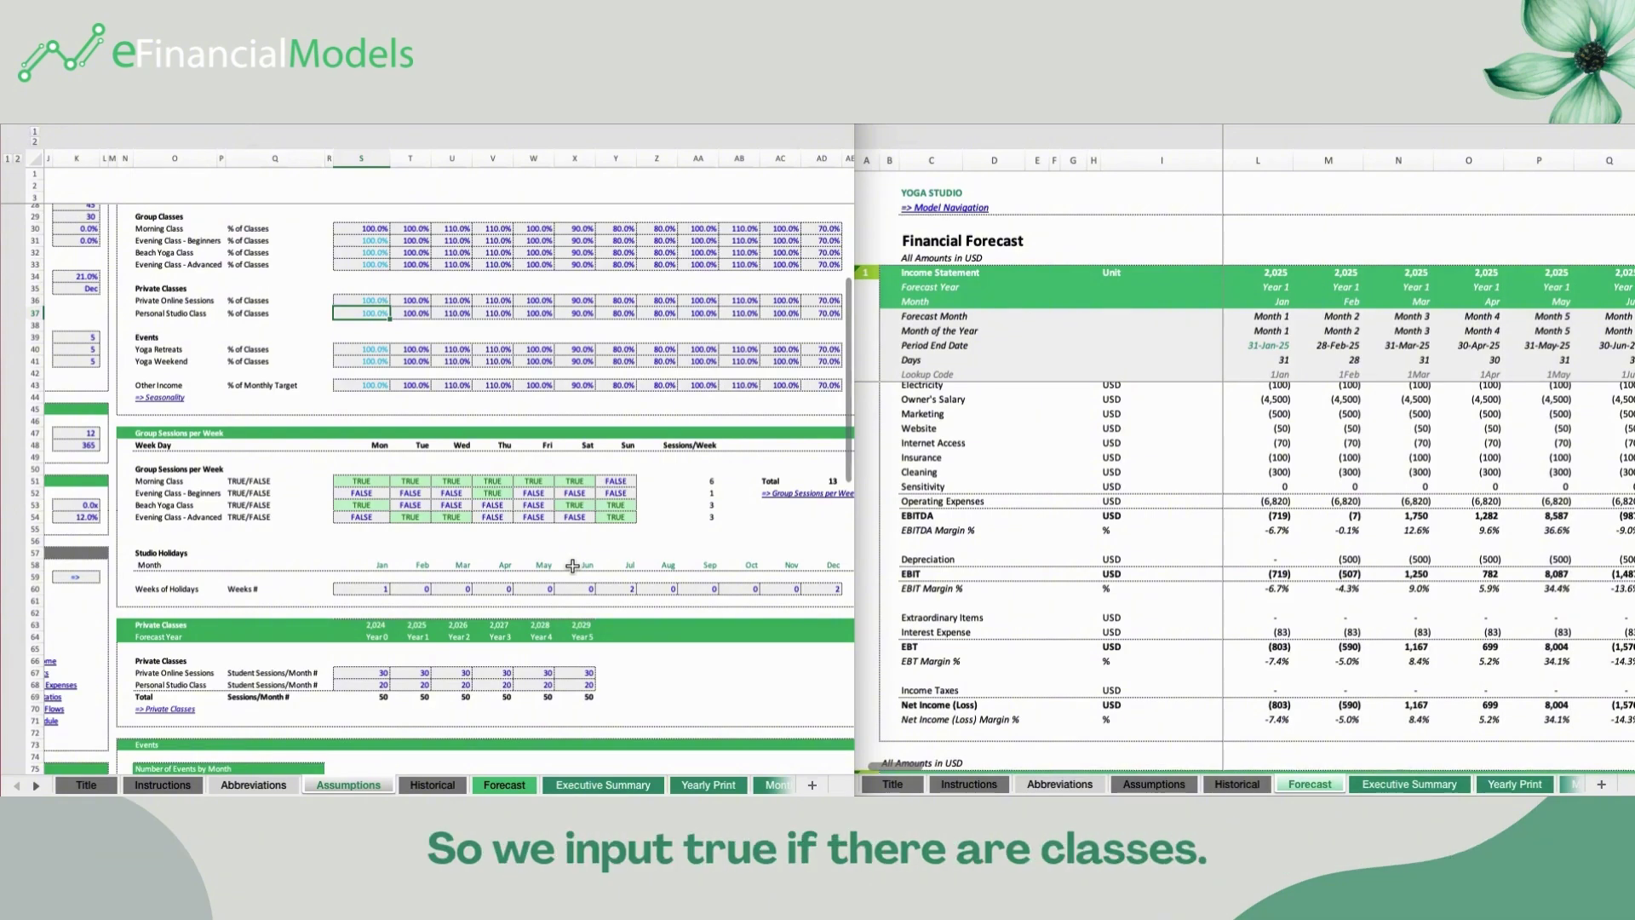
{"action": "left_click", "coordinate": [363, 473]}
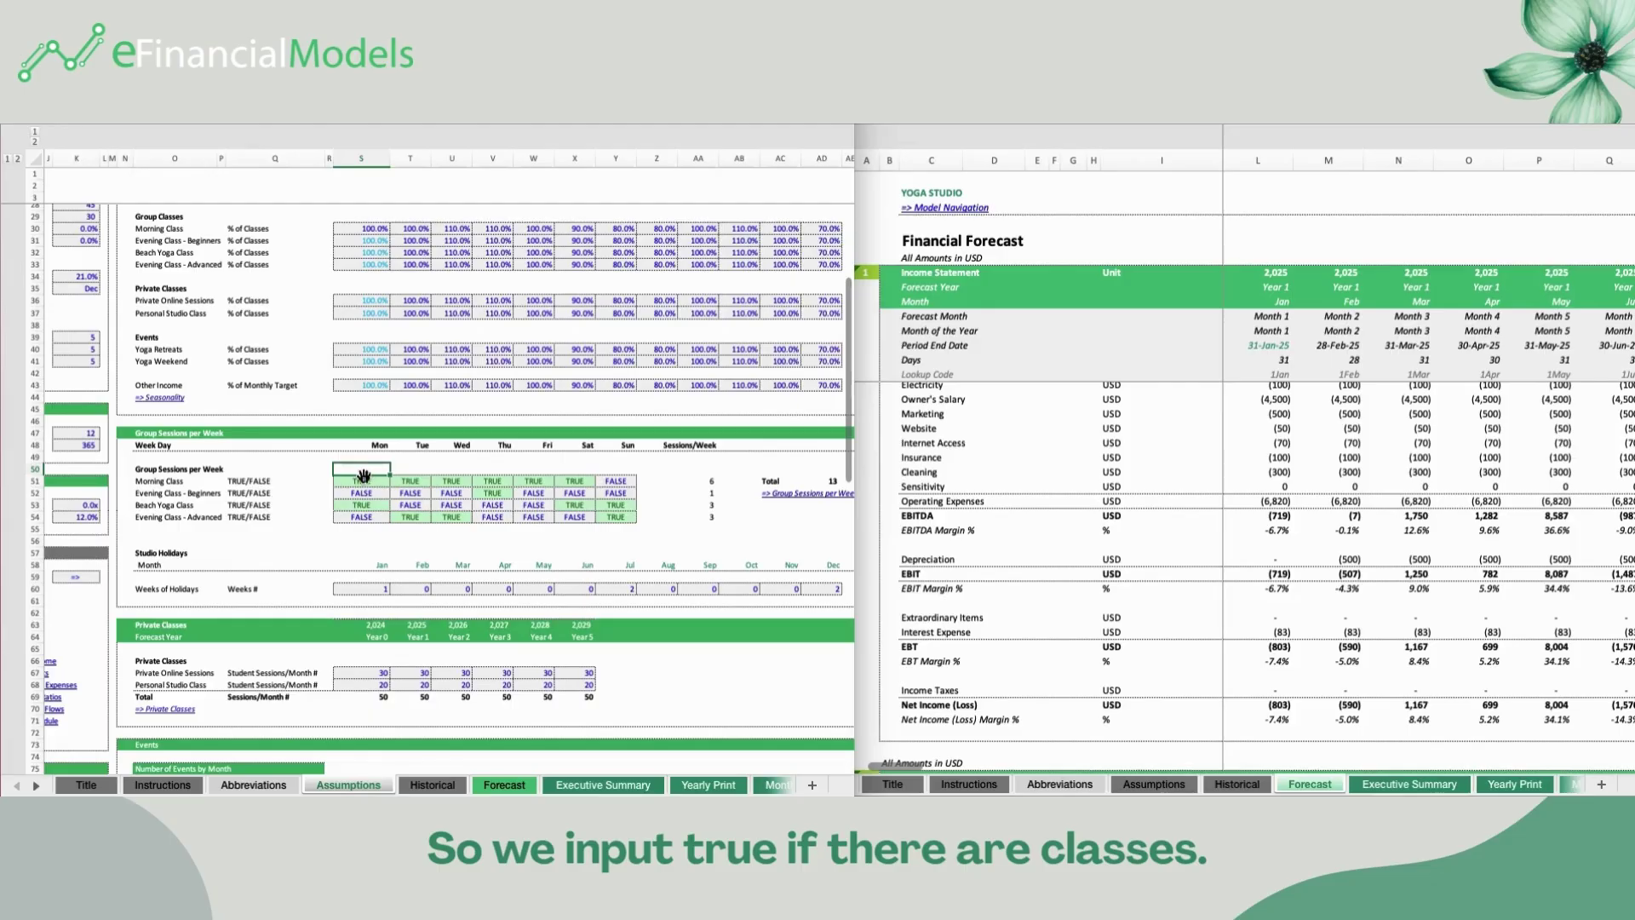
{"action": "left_click", "coordinate": [364, 478]}
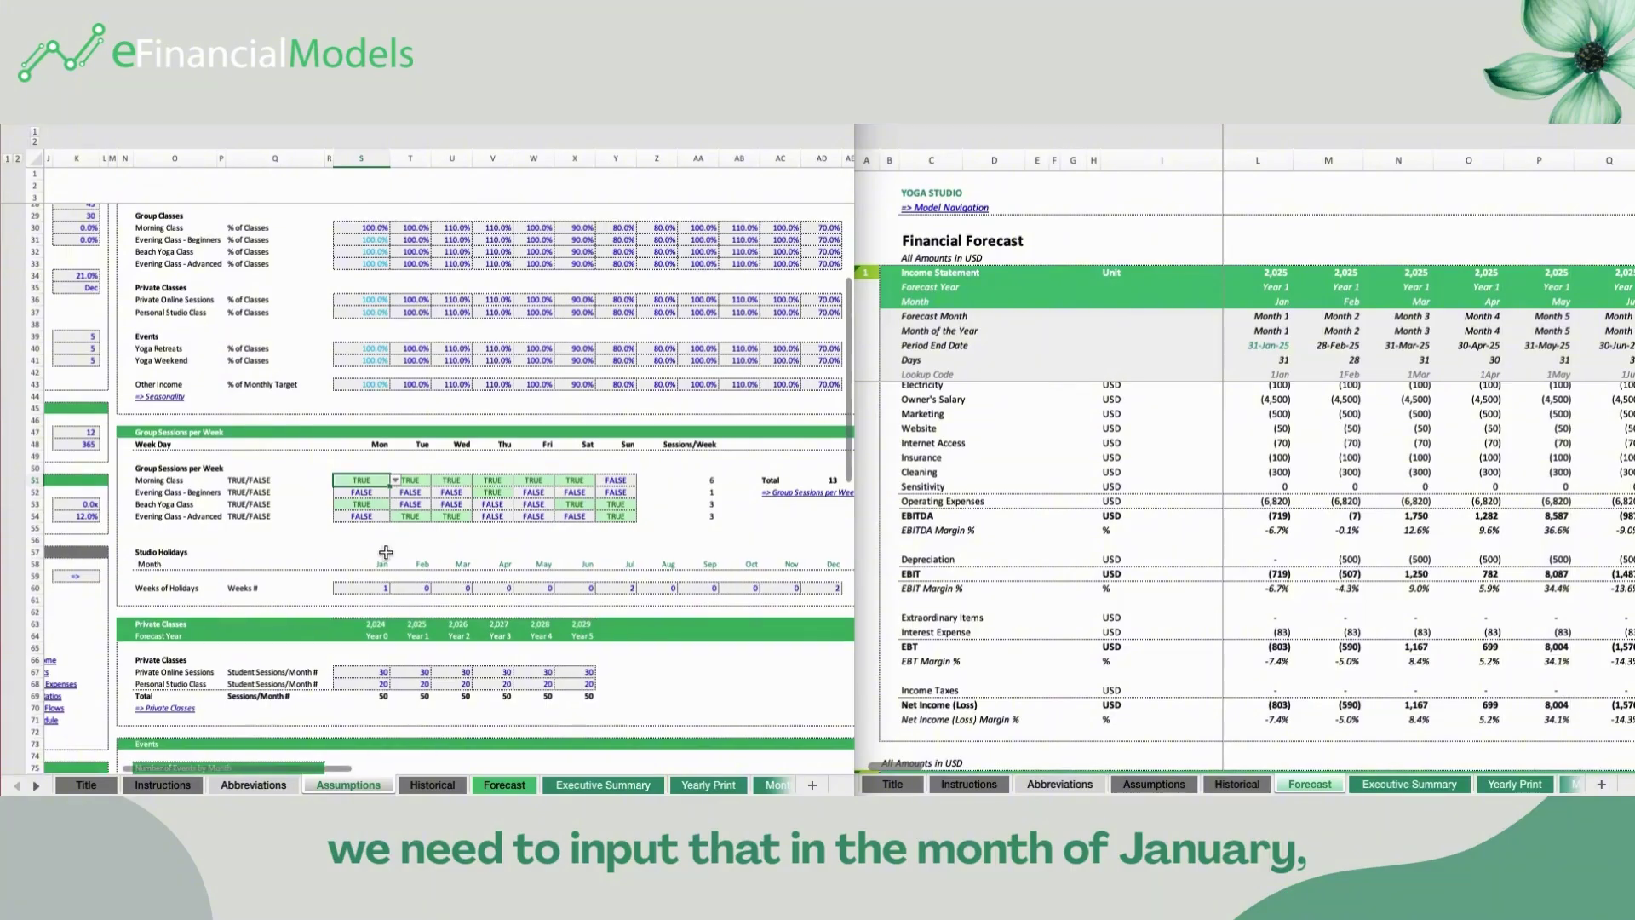
{"action": "left_click", "coordinate": [362, 562]}
{"action": "left_click", "coordinate": [362, 590]}
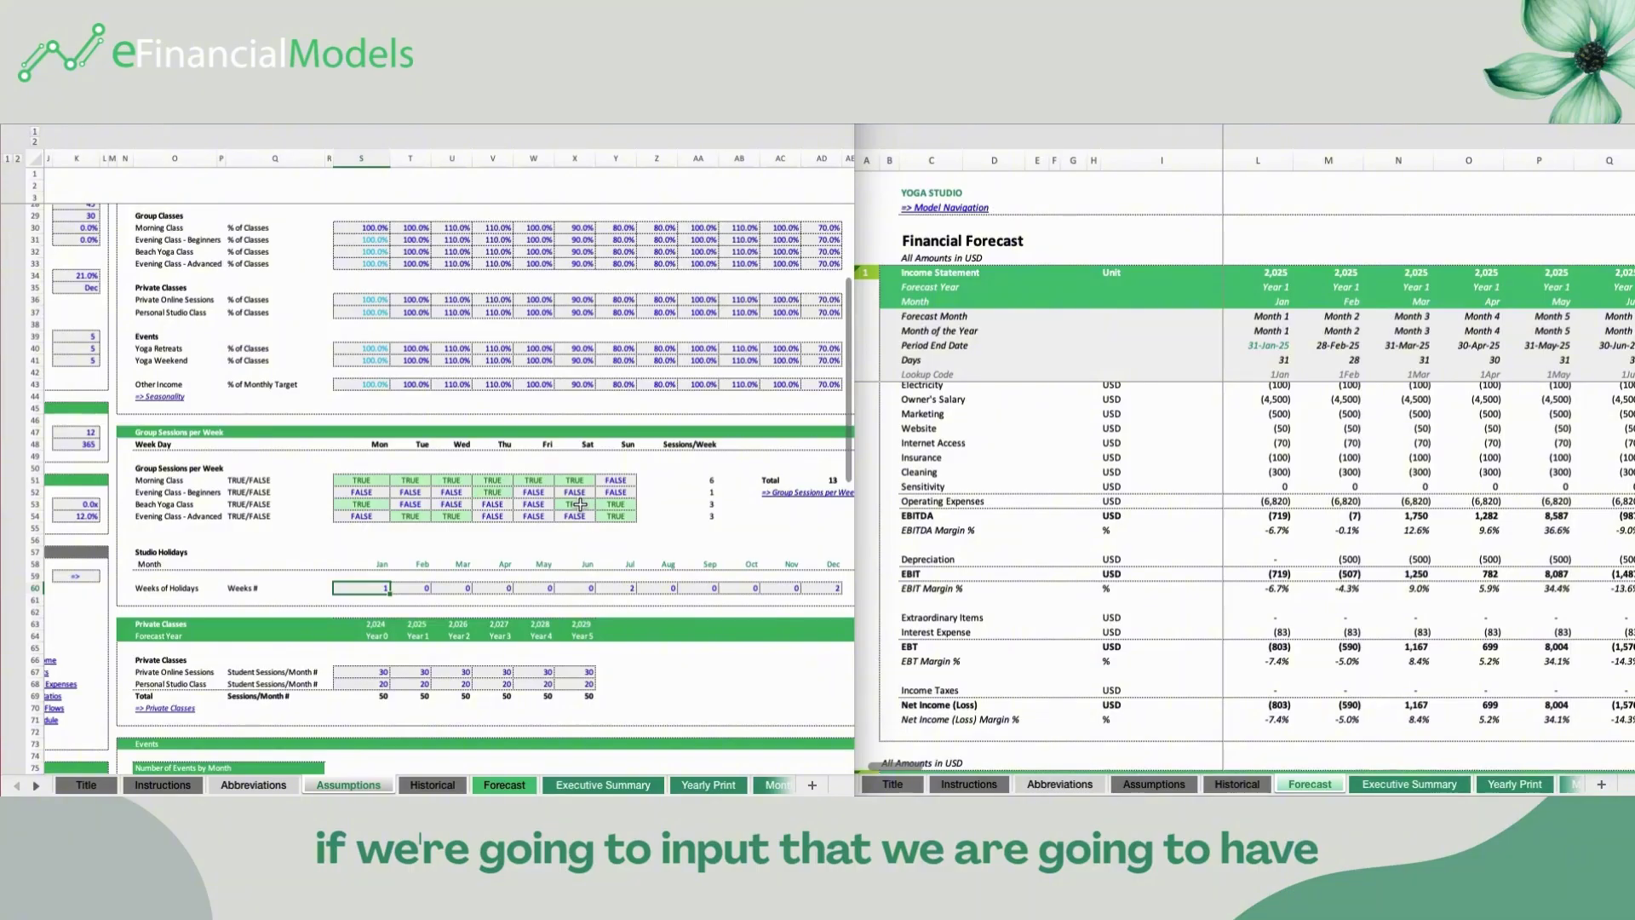
Set the studio's weeks of holidays to 1 for both April and October
{"action": "left_click", "coordinate": [502, 589]}
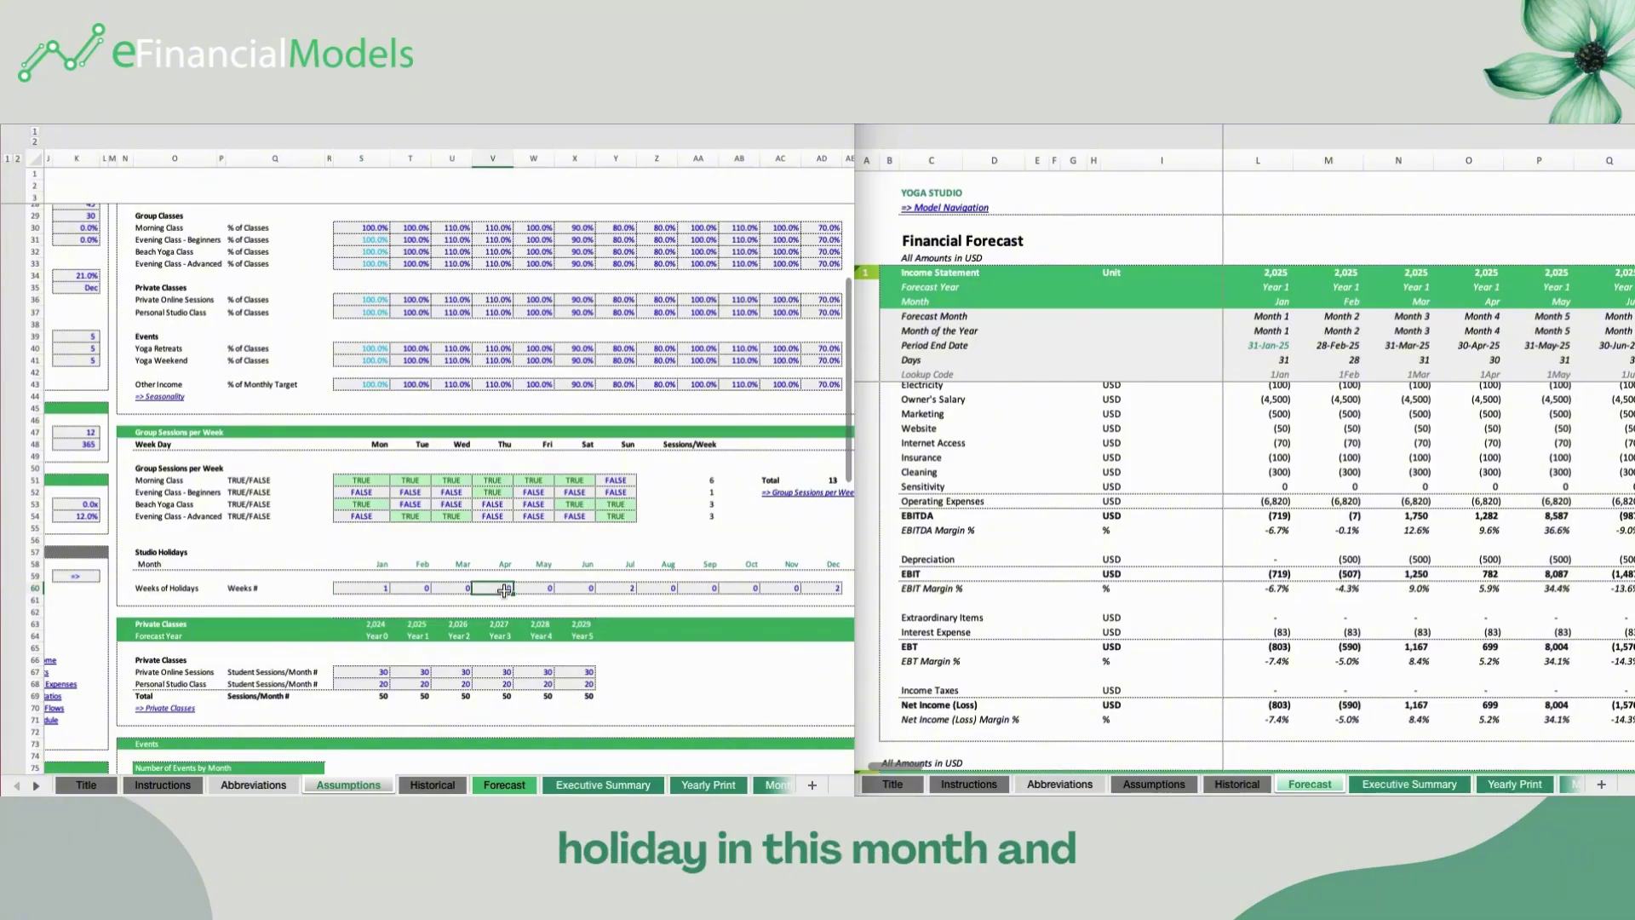
{"action": "type", "text": "1"}
{"action": "key", "text": "Return"}
{"action": "left_click", "coordinate": [742, 581]}
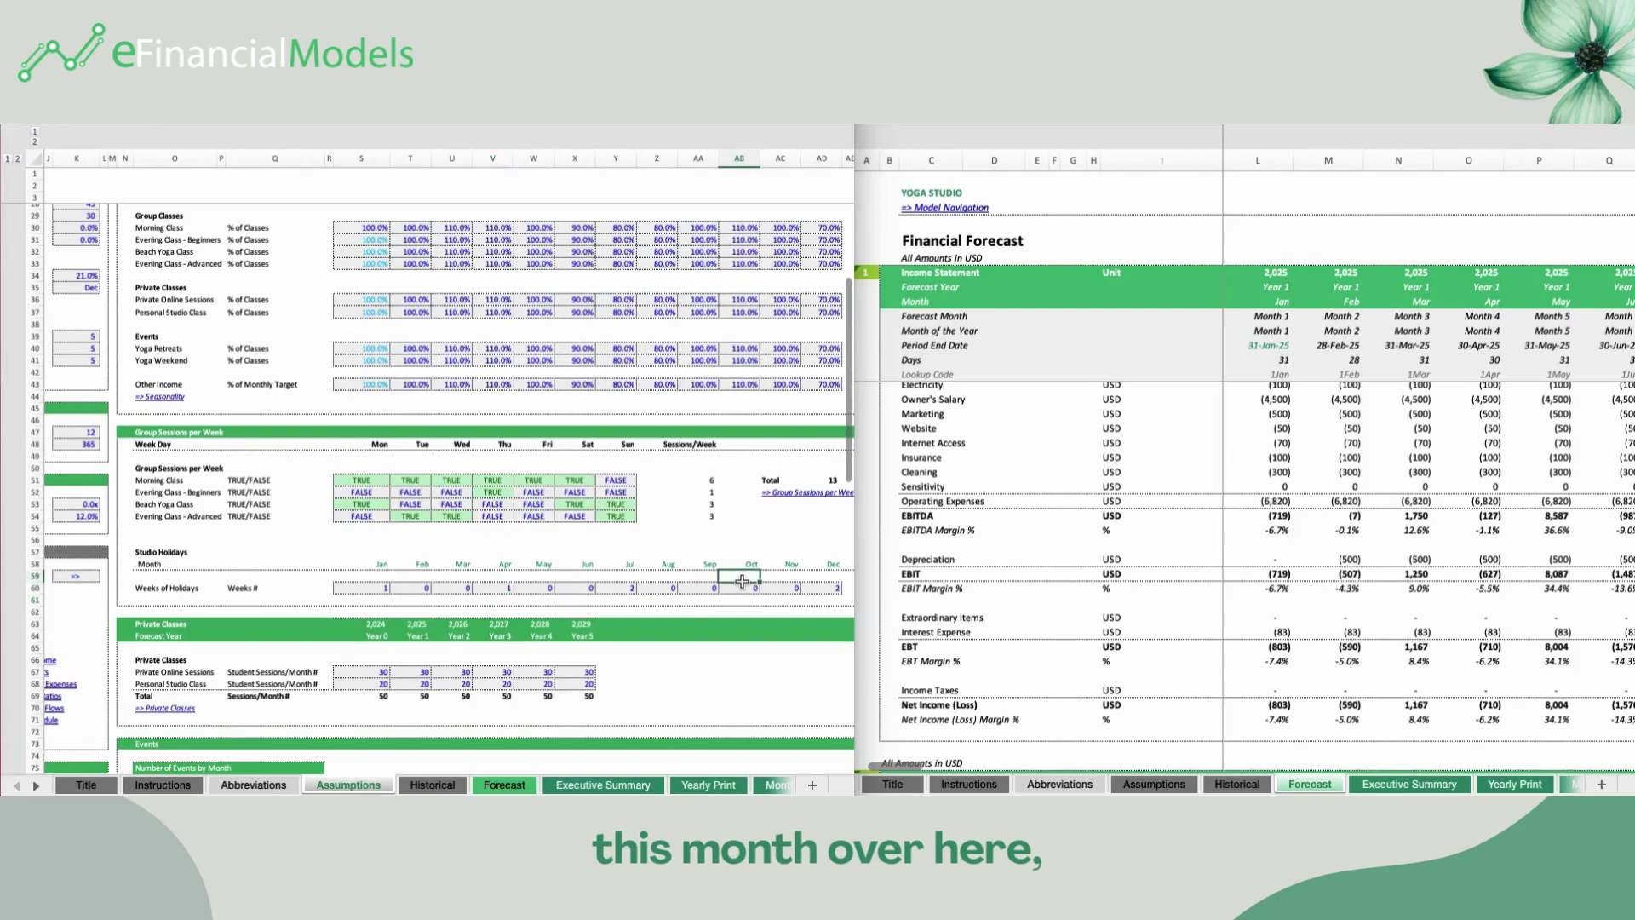
{"action": "left_click", "coordinate": [743, 583]}
{"action": "type", "text": "1"}
{"action": "key", "text": "Return"}
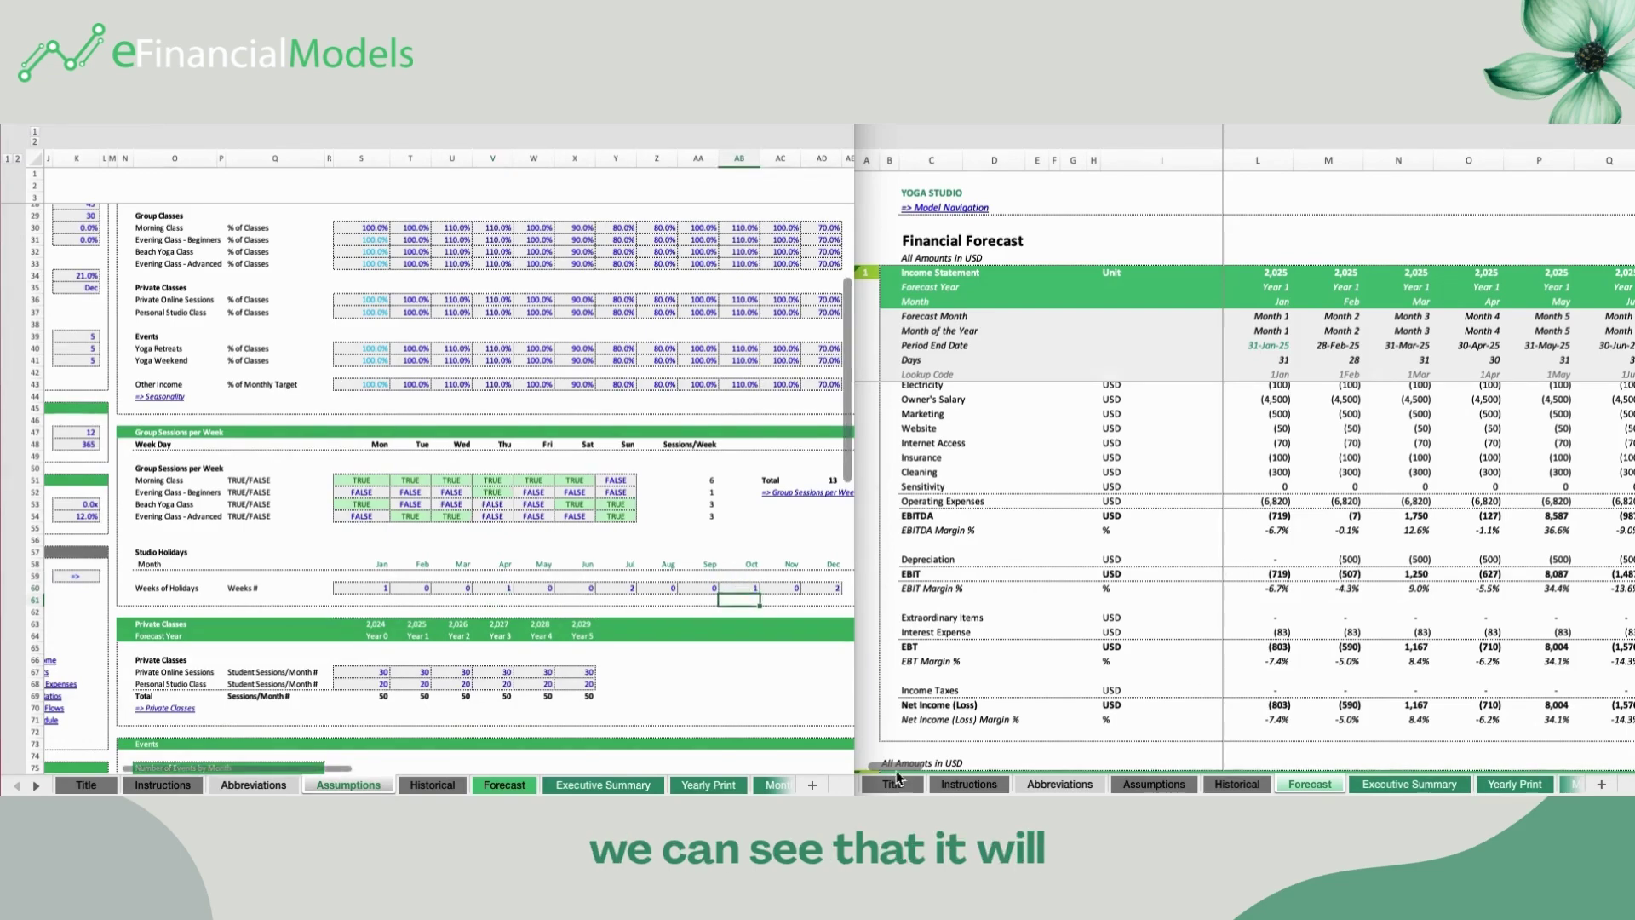
Examine the annual net income and margins for 2025 to 2029 in the financial forecast
{"action": "left_click", "coordinate": [1397, 704]}
{"action": "scroll", "coordinate": [1358, 751], "scroll_direction": "right", "scroll_amount": 10}
{"action": "scroll", "coordinate": [1359, 751], "scroll_direction": "right", "scroll_amount": 10}
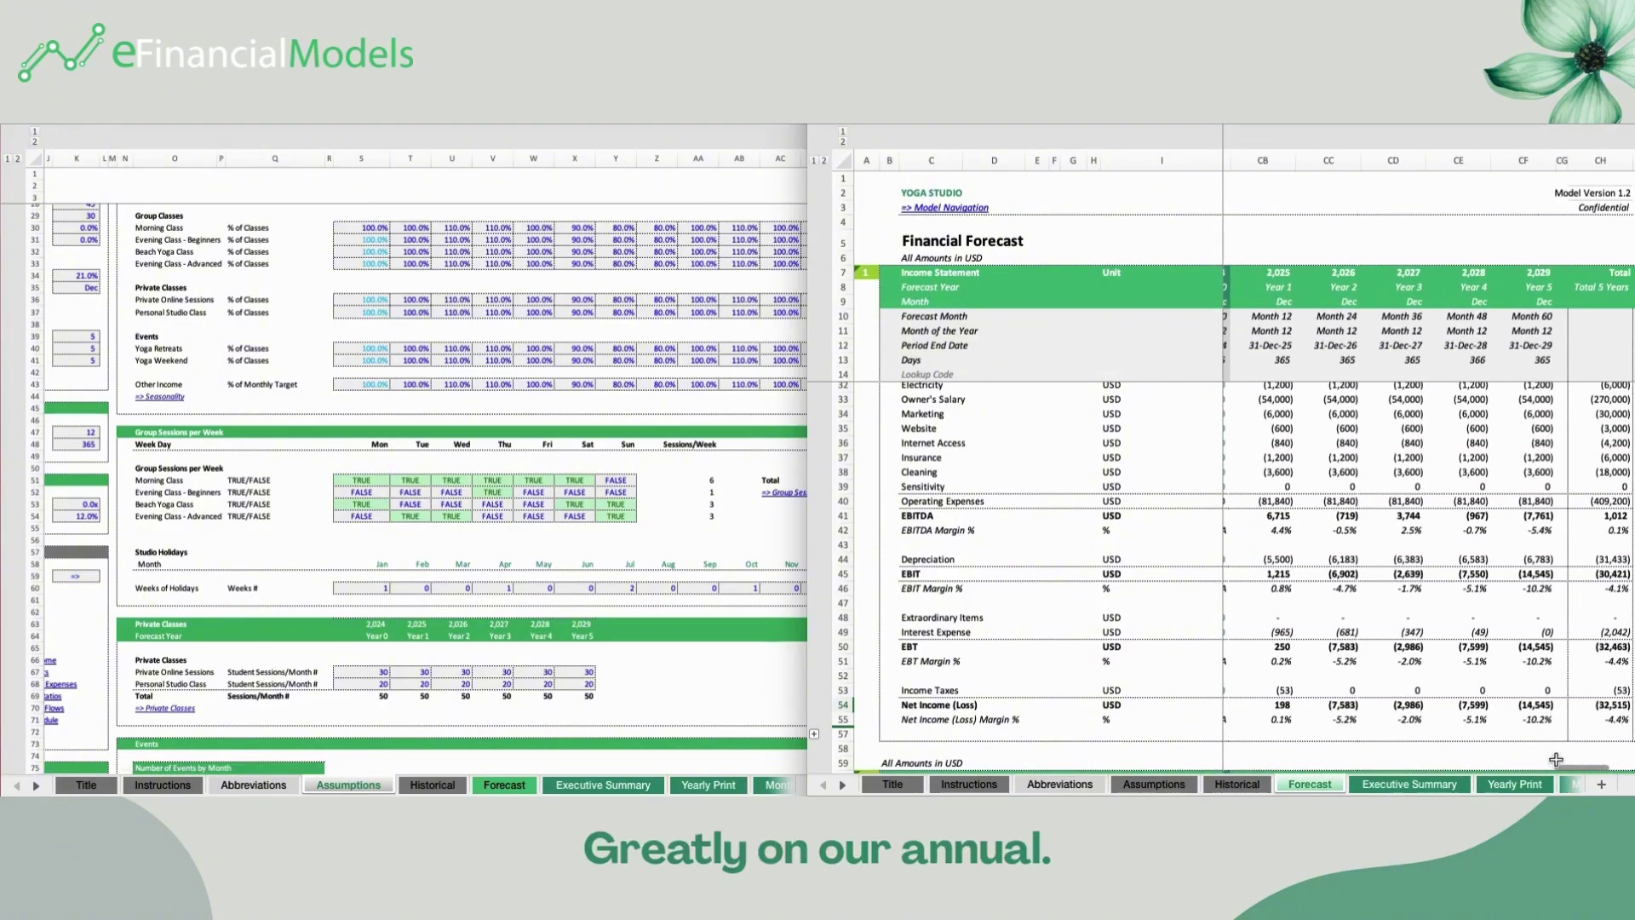
{"action": "scroll", "coordinate": [1524, 733], "scroll_direction": "right", "scroll_amount": 1}
{"action": "left_click", "coordinate": [1371, 661]}
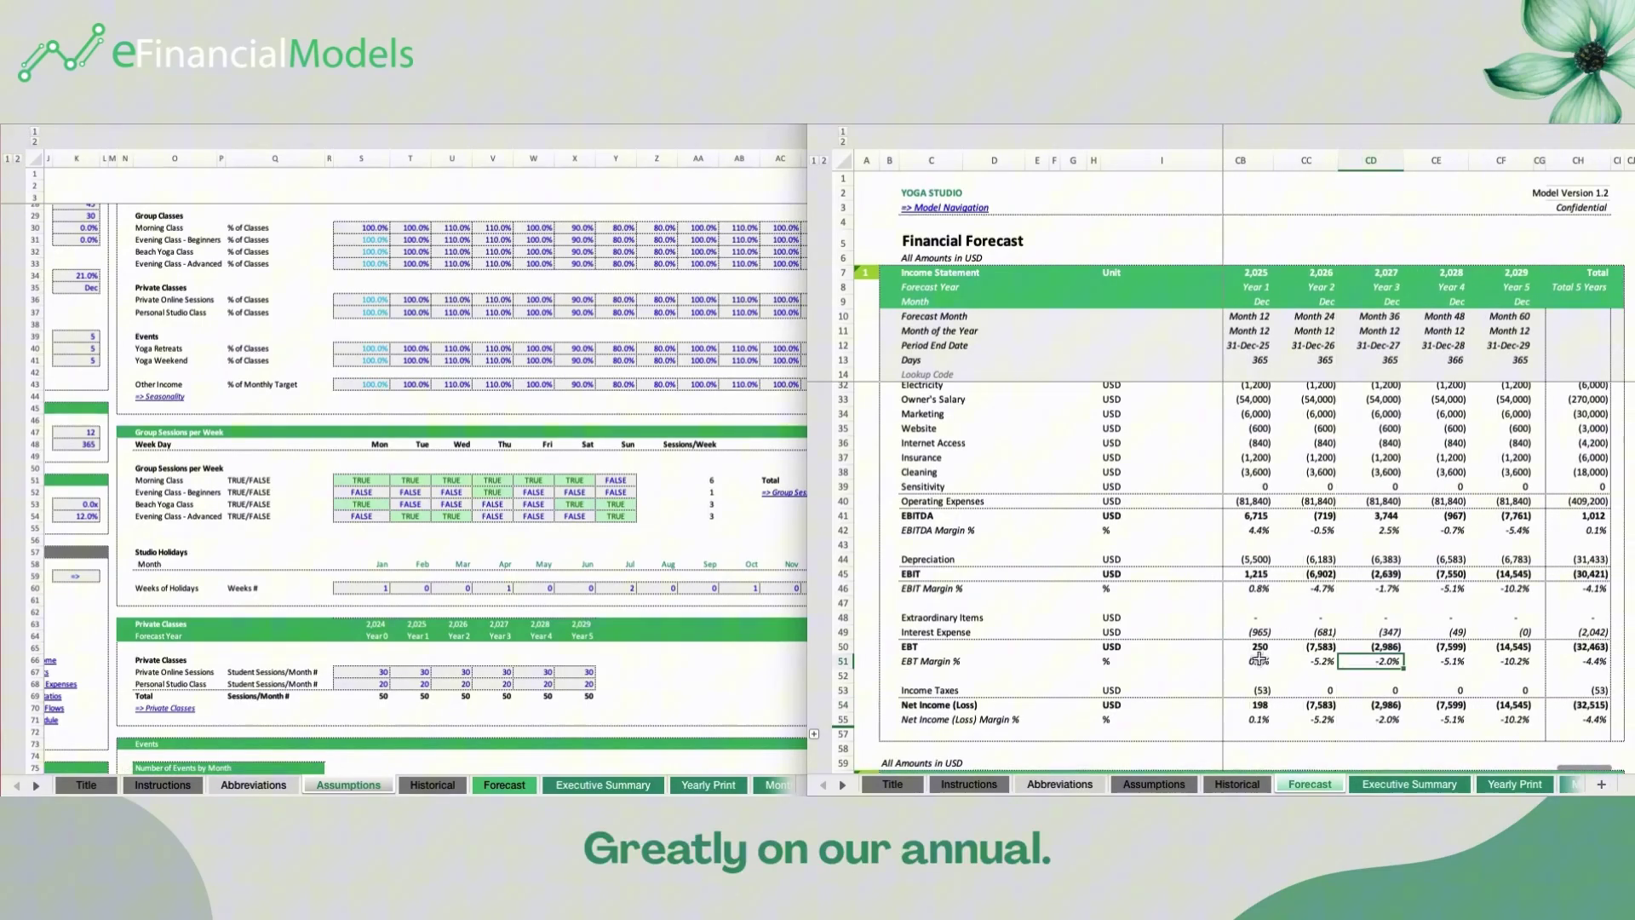
Undo the October and April holiday entries and the January seasonality change in the assumptions
{"action": "left_click", "coordinate": [563, 417]}
{"action": "key", "text": "super+z"}
{"action": "key", "text": "super+z"}
{"action": "key", "text": "super+z"}
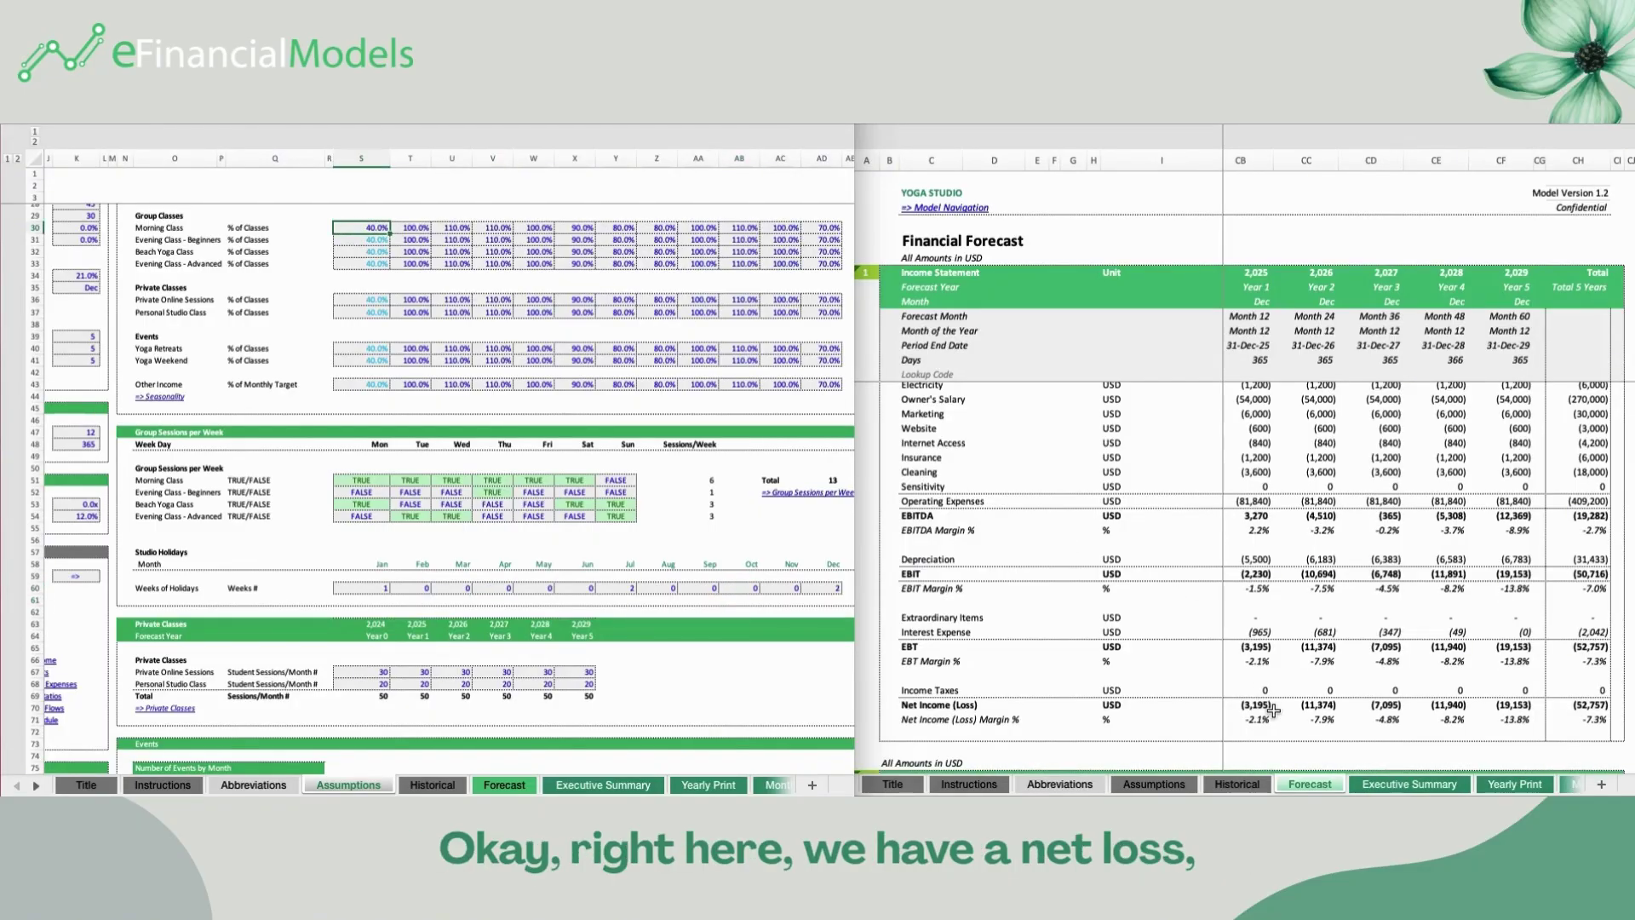
Enter 1 week of studio holidays for April
{"action": "left_click", "coordinate": [461, 359]}
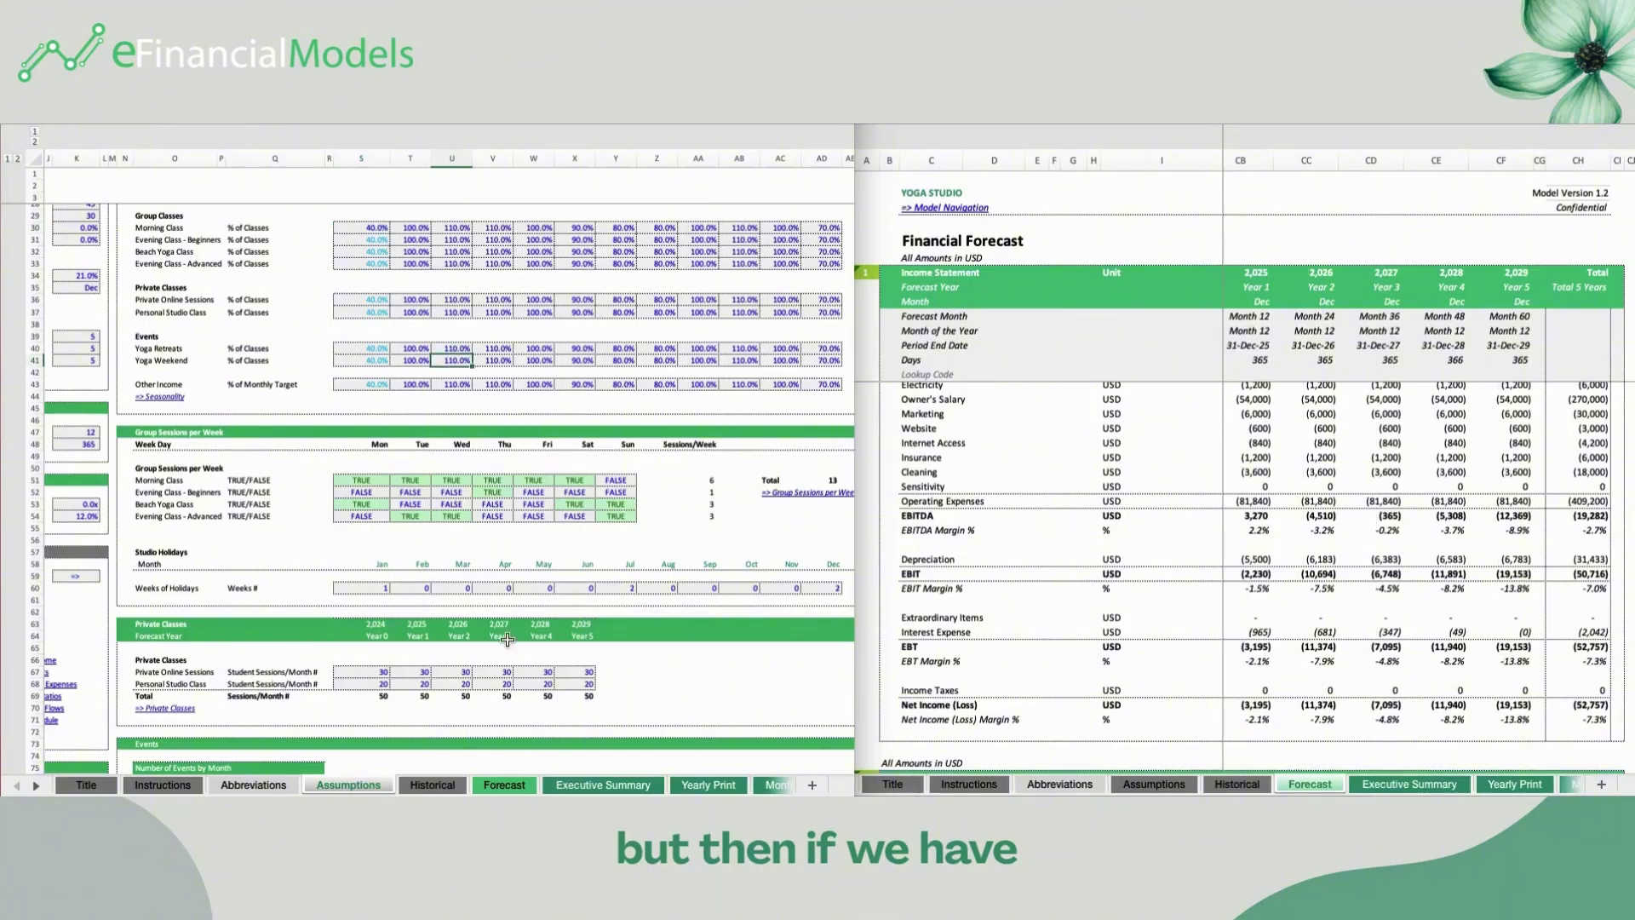
{"action": "left_click", "coordinate": [502, 588]}
{"action": "type", "text": "1"}
{"action": "key", "text": "Return"}
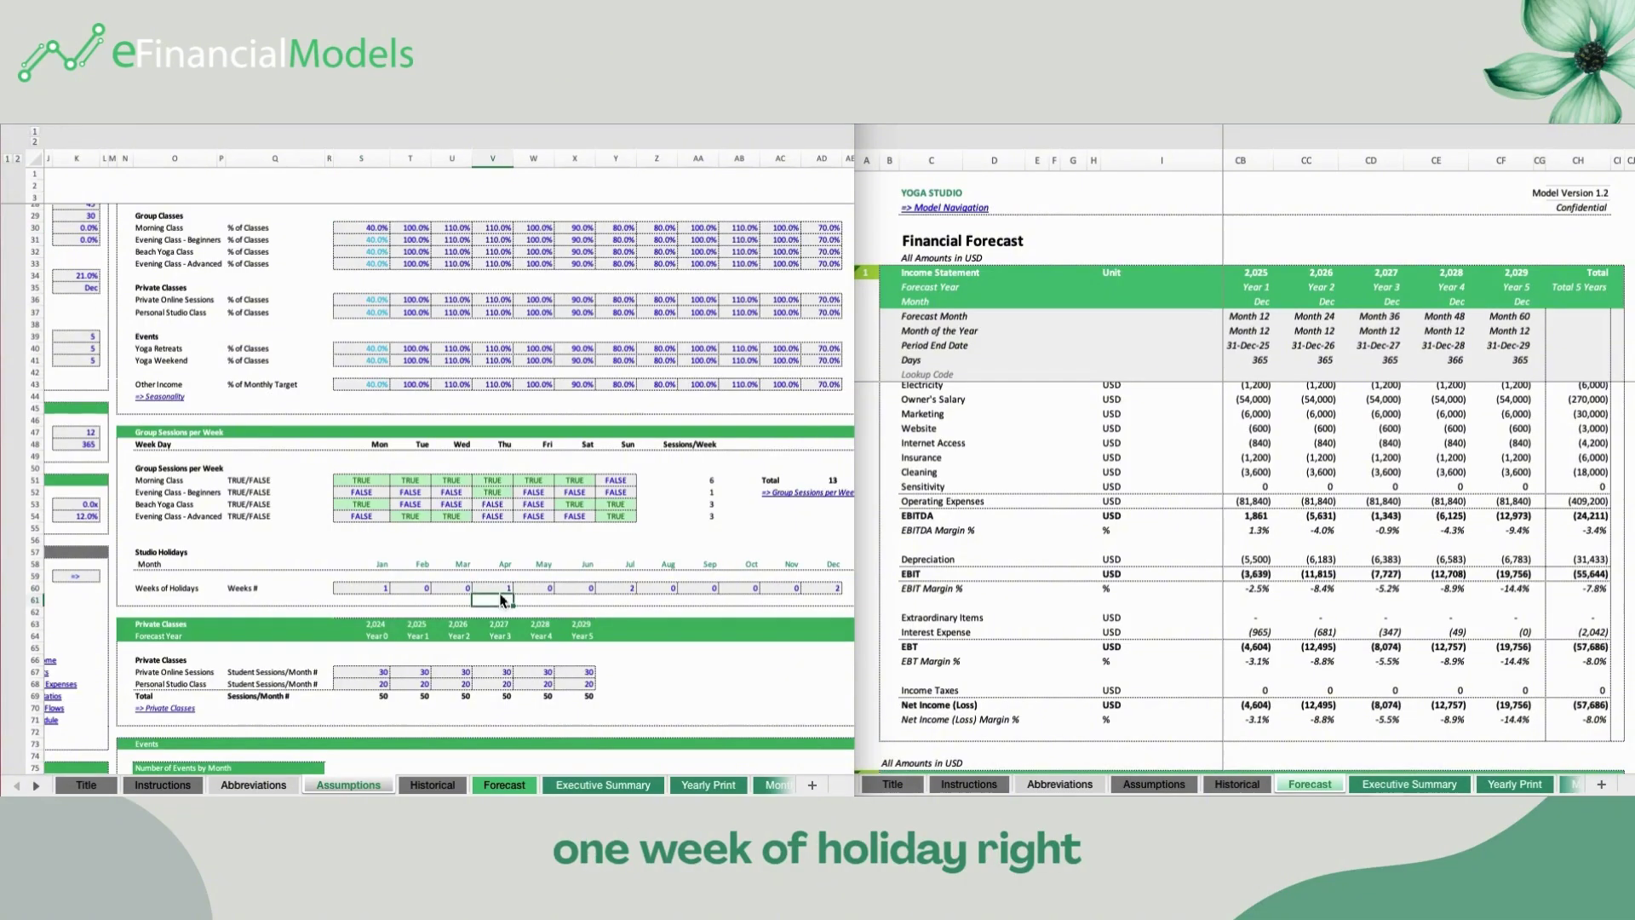
Enter 1 week of studio holidays for October in the same row
{"action": "key", "text": "Up"}
{"action": "key", "text": "Right"}
{"action": "key", "text": "Right"}
{"action": "key", "text": "Right"}
{"action": "key", "text": "Right"}
{"action": "key", "text": "Right"}
{"action": "key", "text": "Right"}
{"action": "type", "text": "1"}
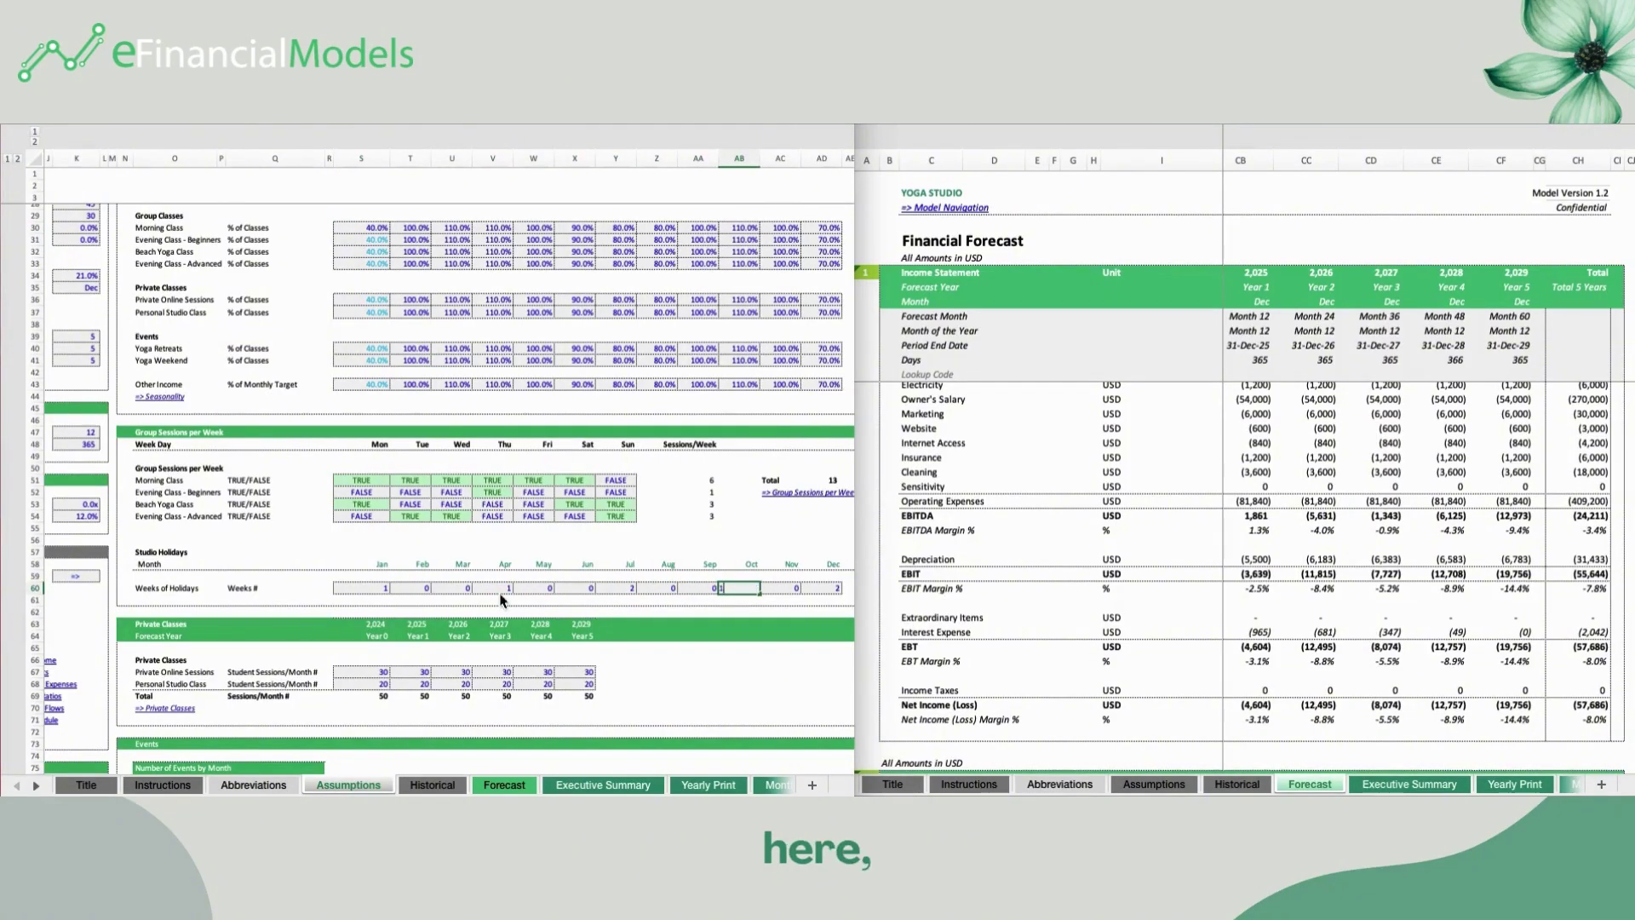
{"action": "key", "text": "Left"}
{"action": "key", "text": "Left"}
{"action": "key", "text": "Left"}
{"action": "key", "text": "Left"}
{"action": "key", "text": "Left"}
{"action": "key", "text": "Left"}
{"action": "key", "text": "Left"}
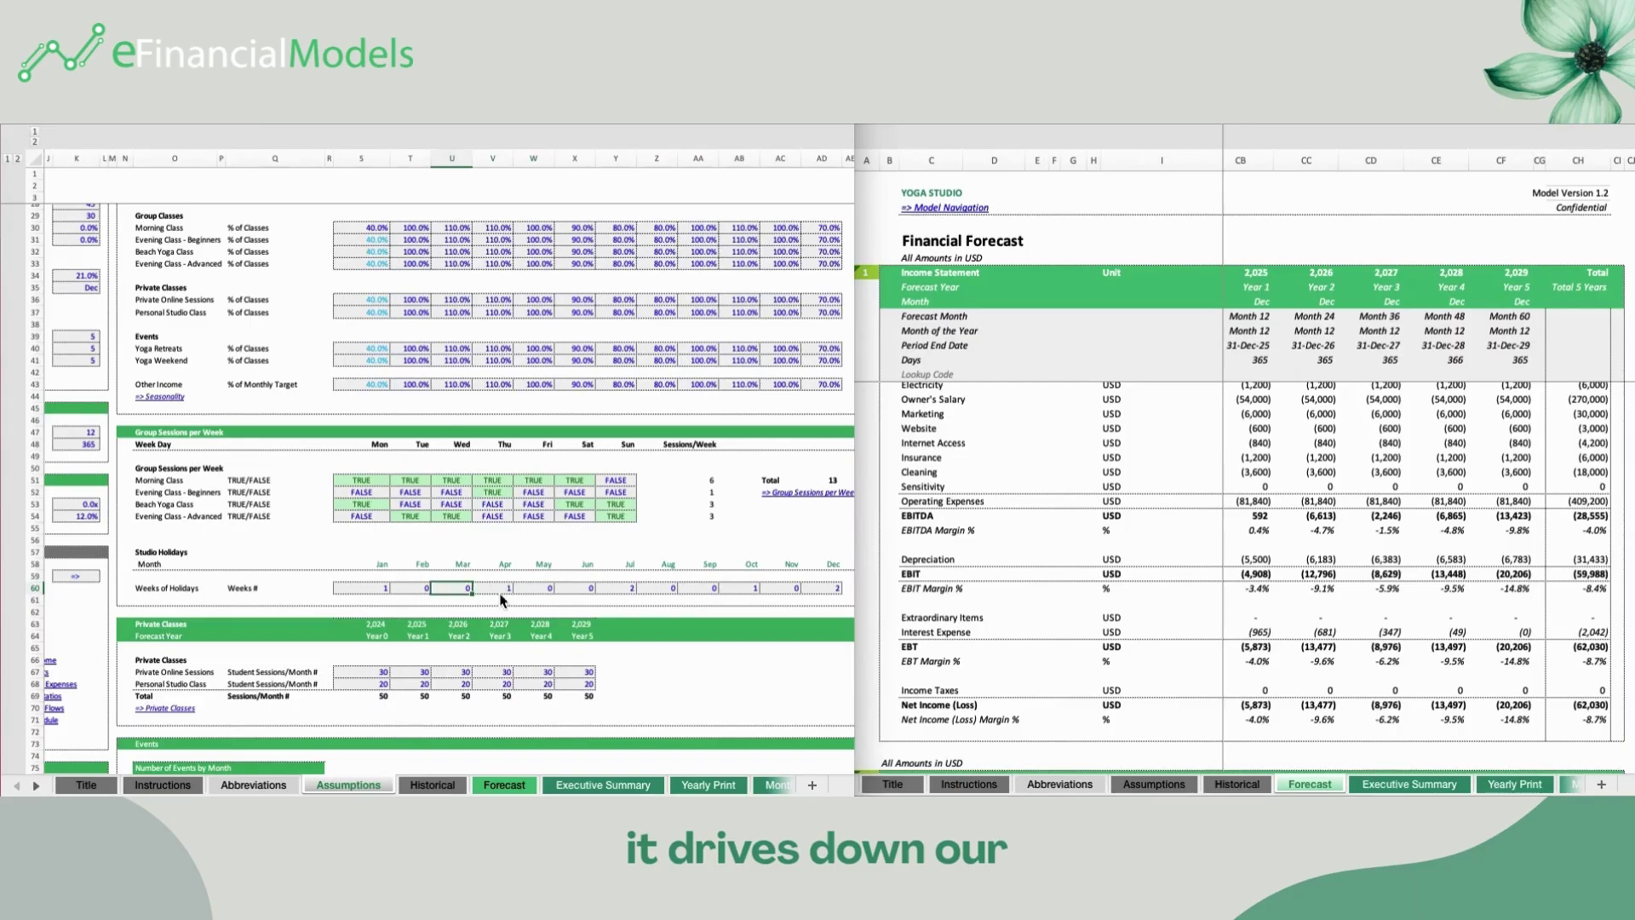
{"action": "key", "text": "Right"}
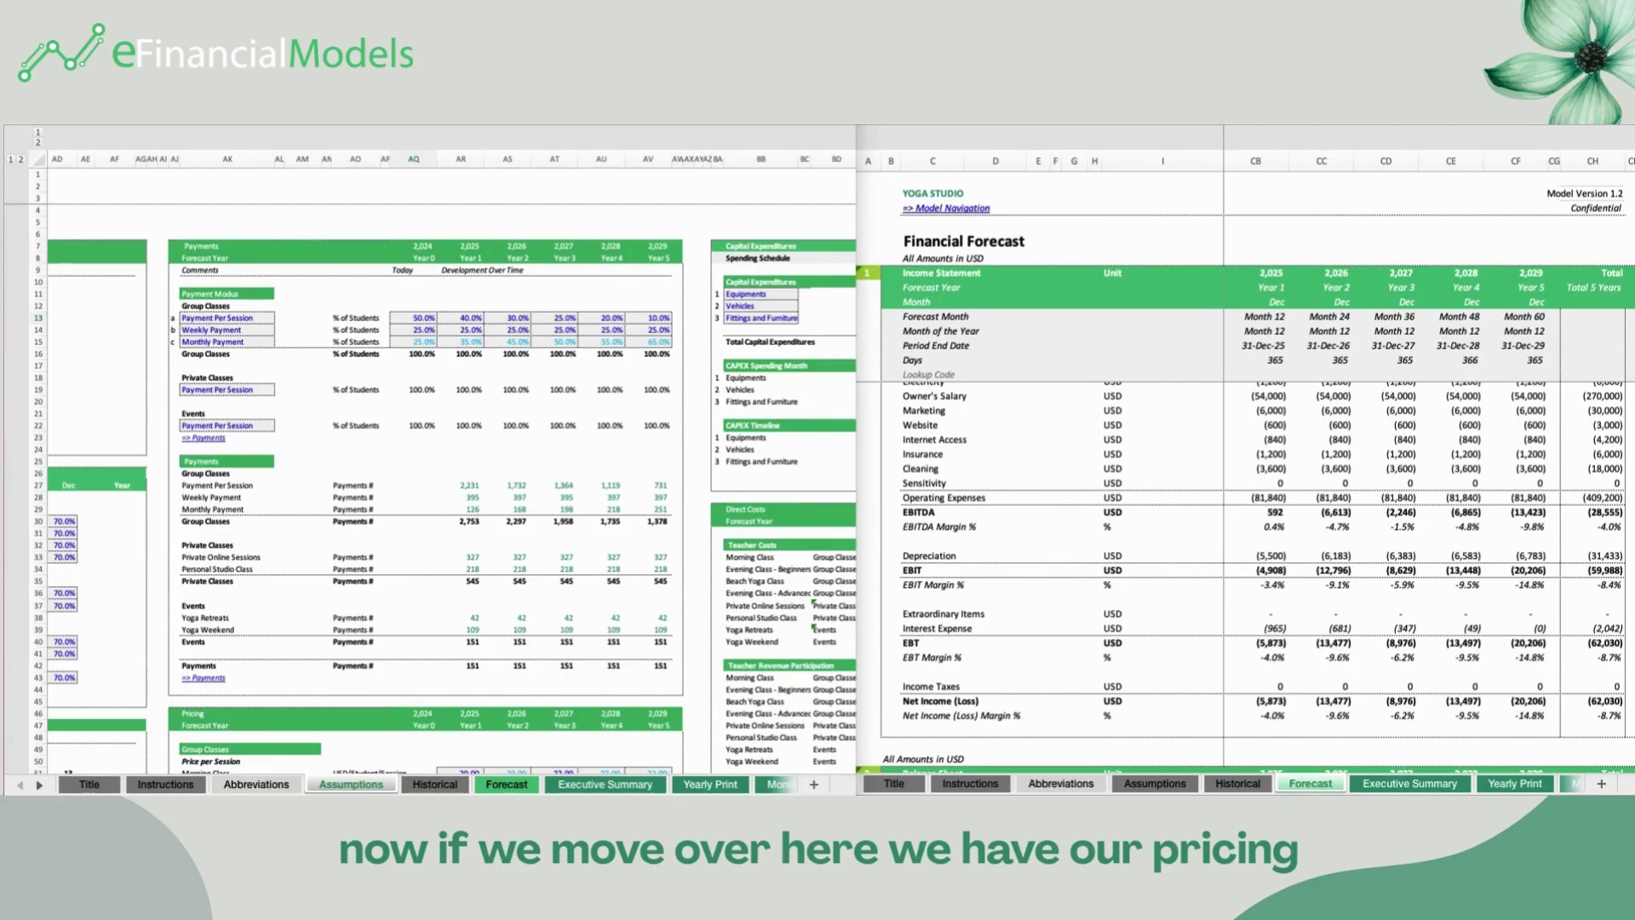
Set the group classes' payment per session to 100% and weekly payment to 0% for Year 0 through Year 5
{"action": "scroll", "coordinate": [460, 569], "scroll_direction": "down", "scroll_amount": 7}
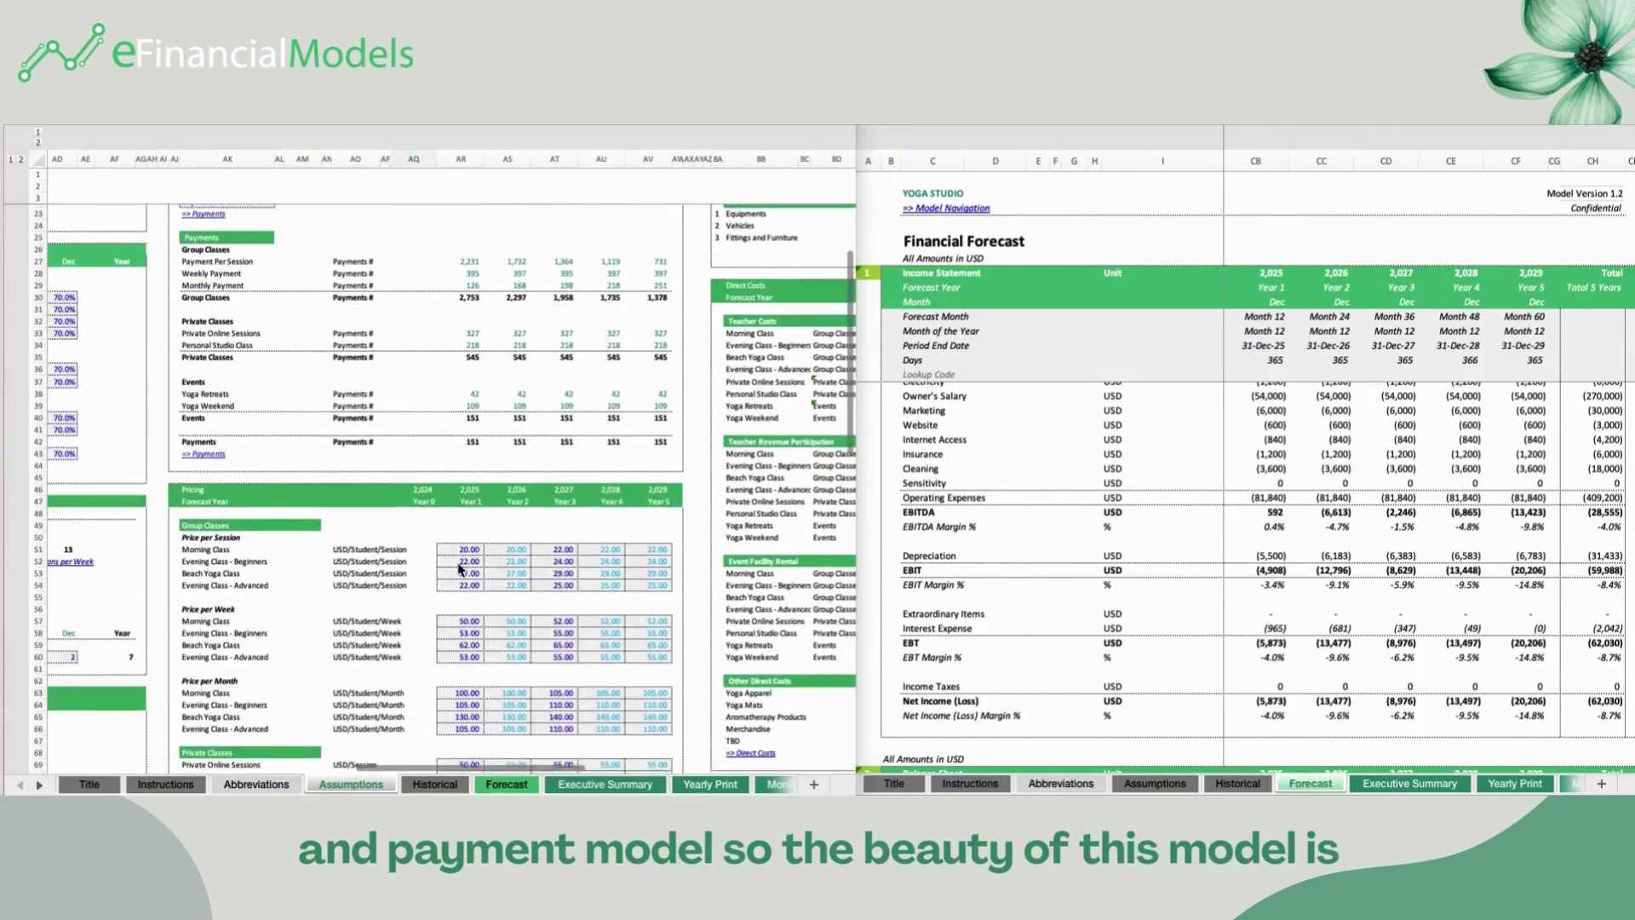
{"action": "scroll", "coordinate": [460, 569], "scroll_direction": "up", "scroll_amount": 7}
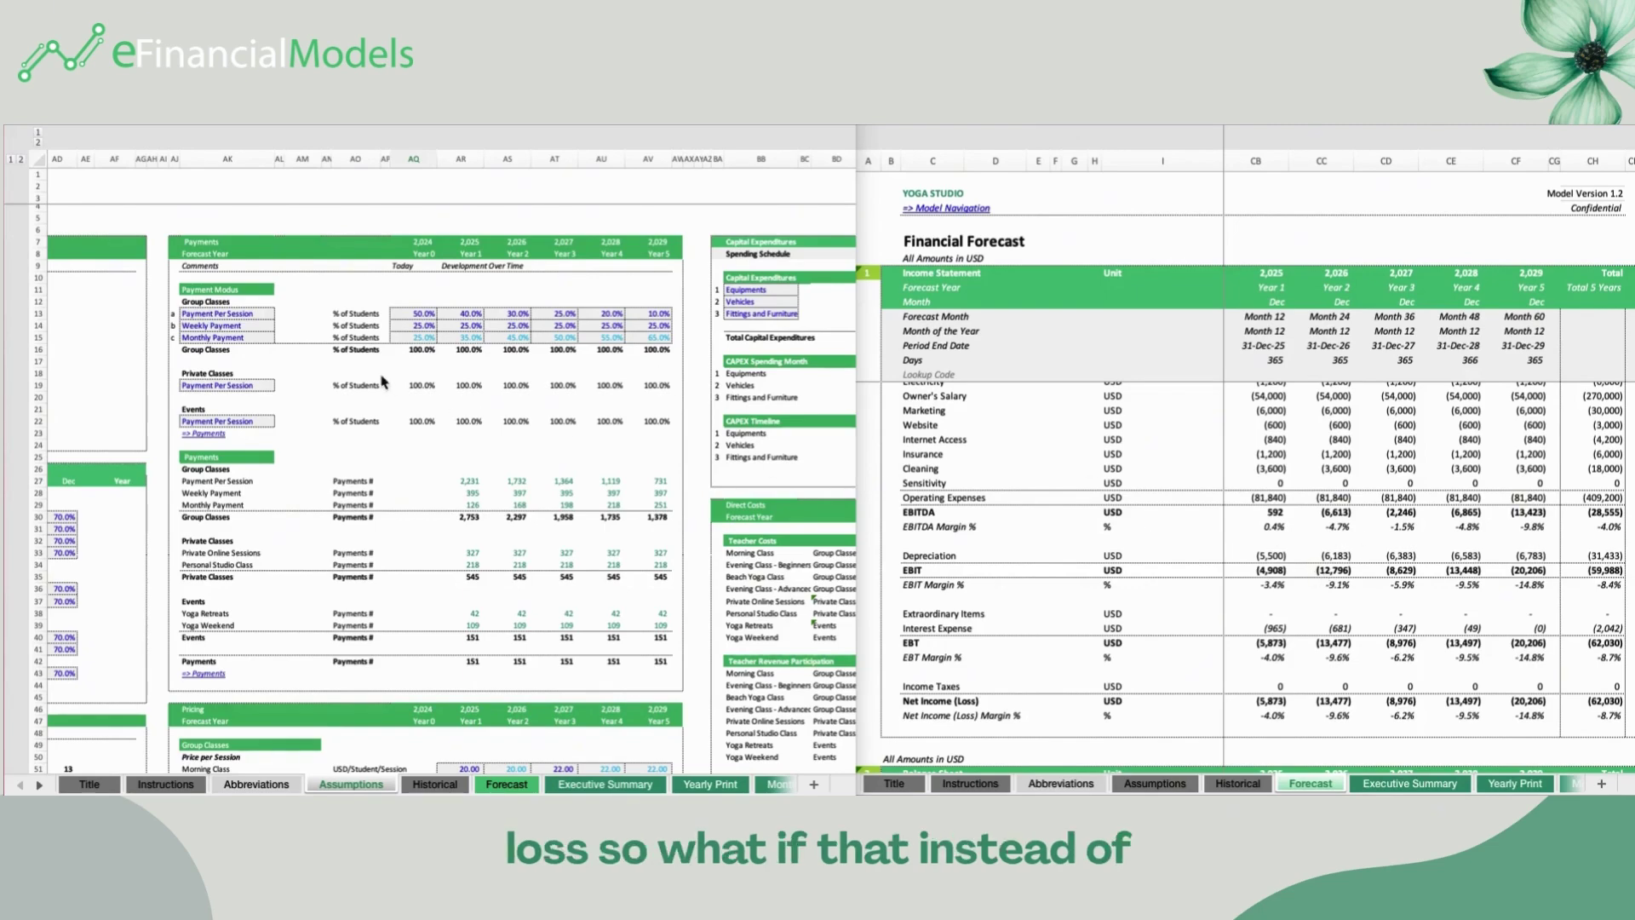
{"action": "left_click", "coordinate": [410, 318]}
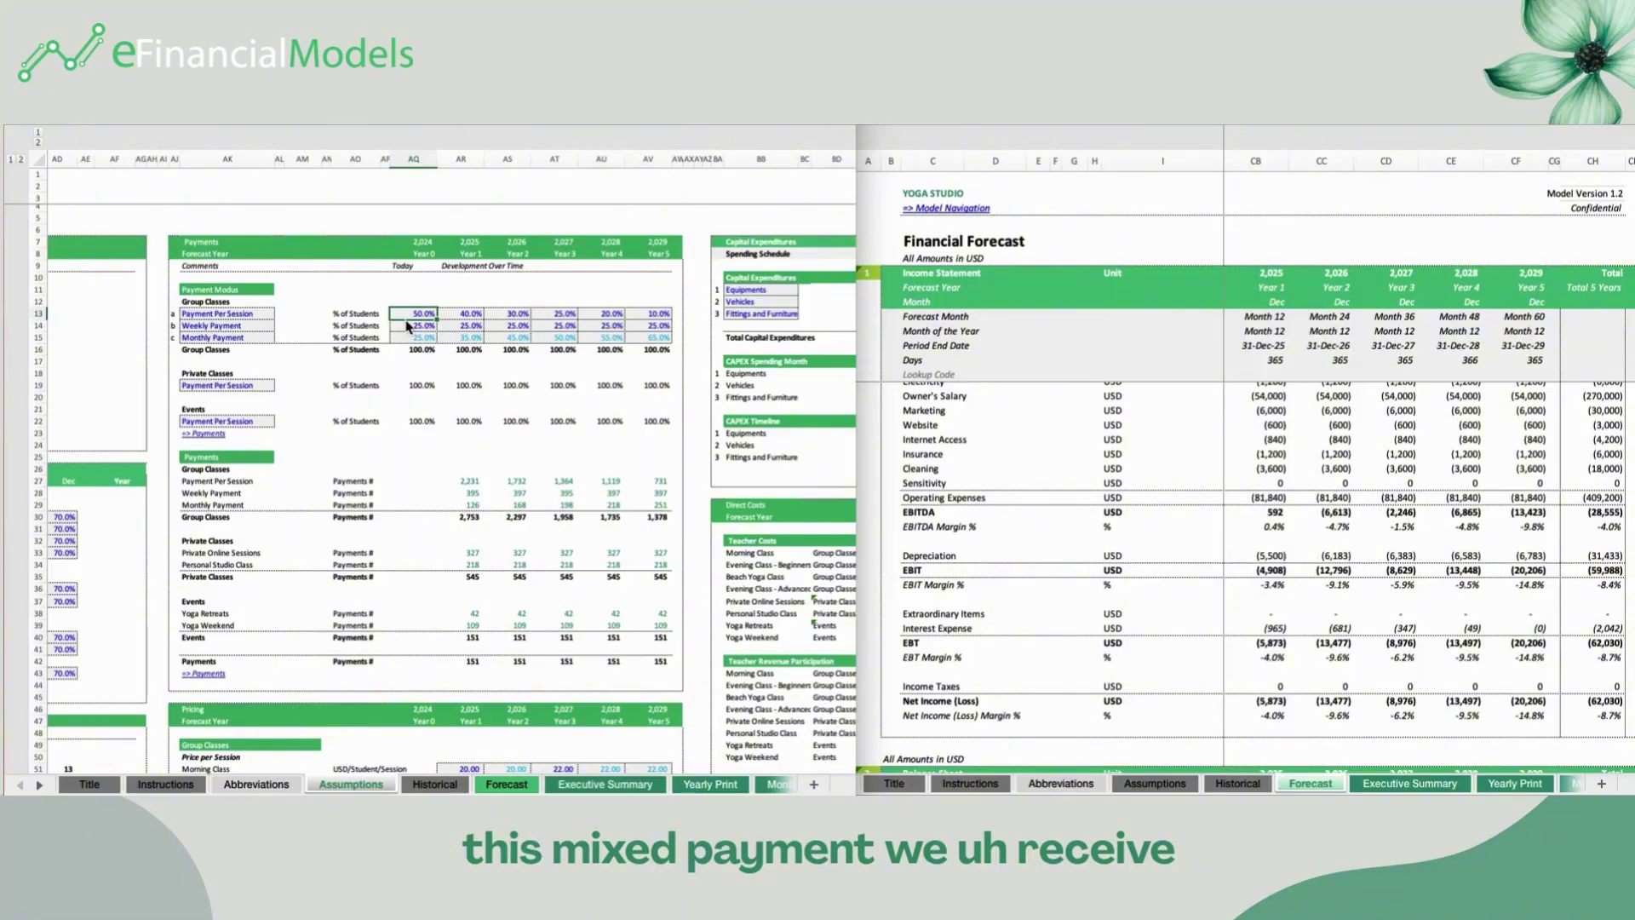
{"action": "type", "text": "100"}
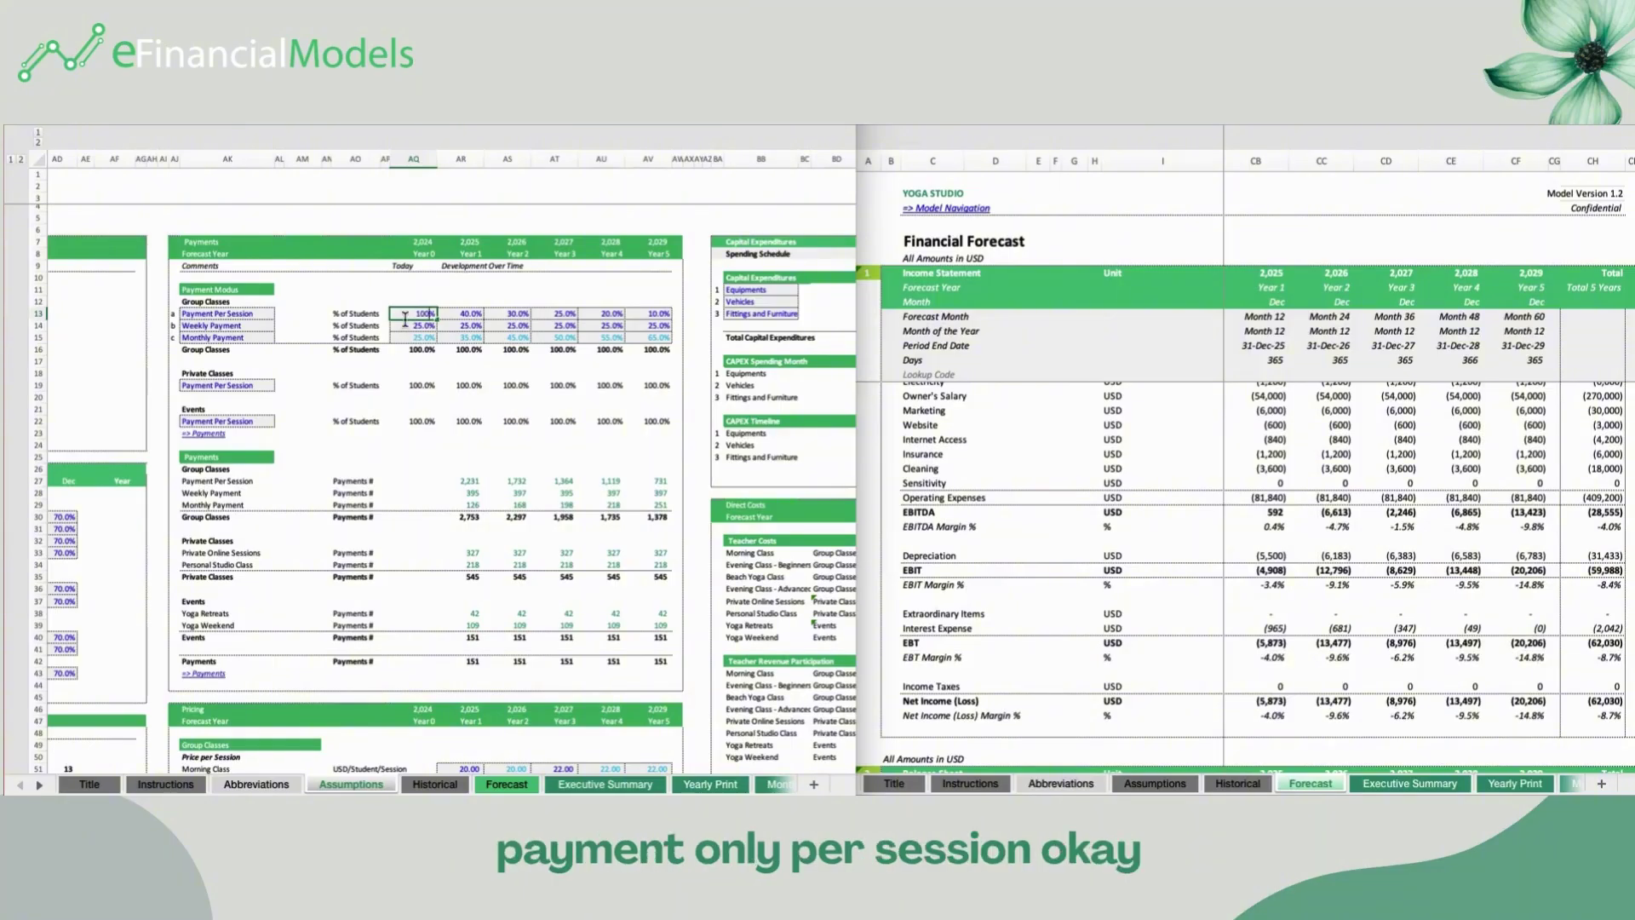
{"action": "key", "text": "Return"}
{"action": "type", "text": "0"}
{"action": "key", "text": "Return"}
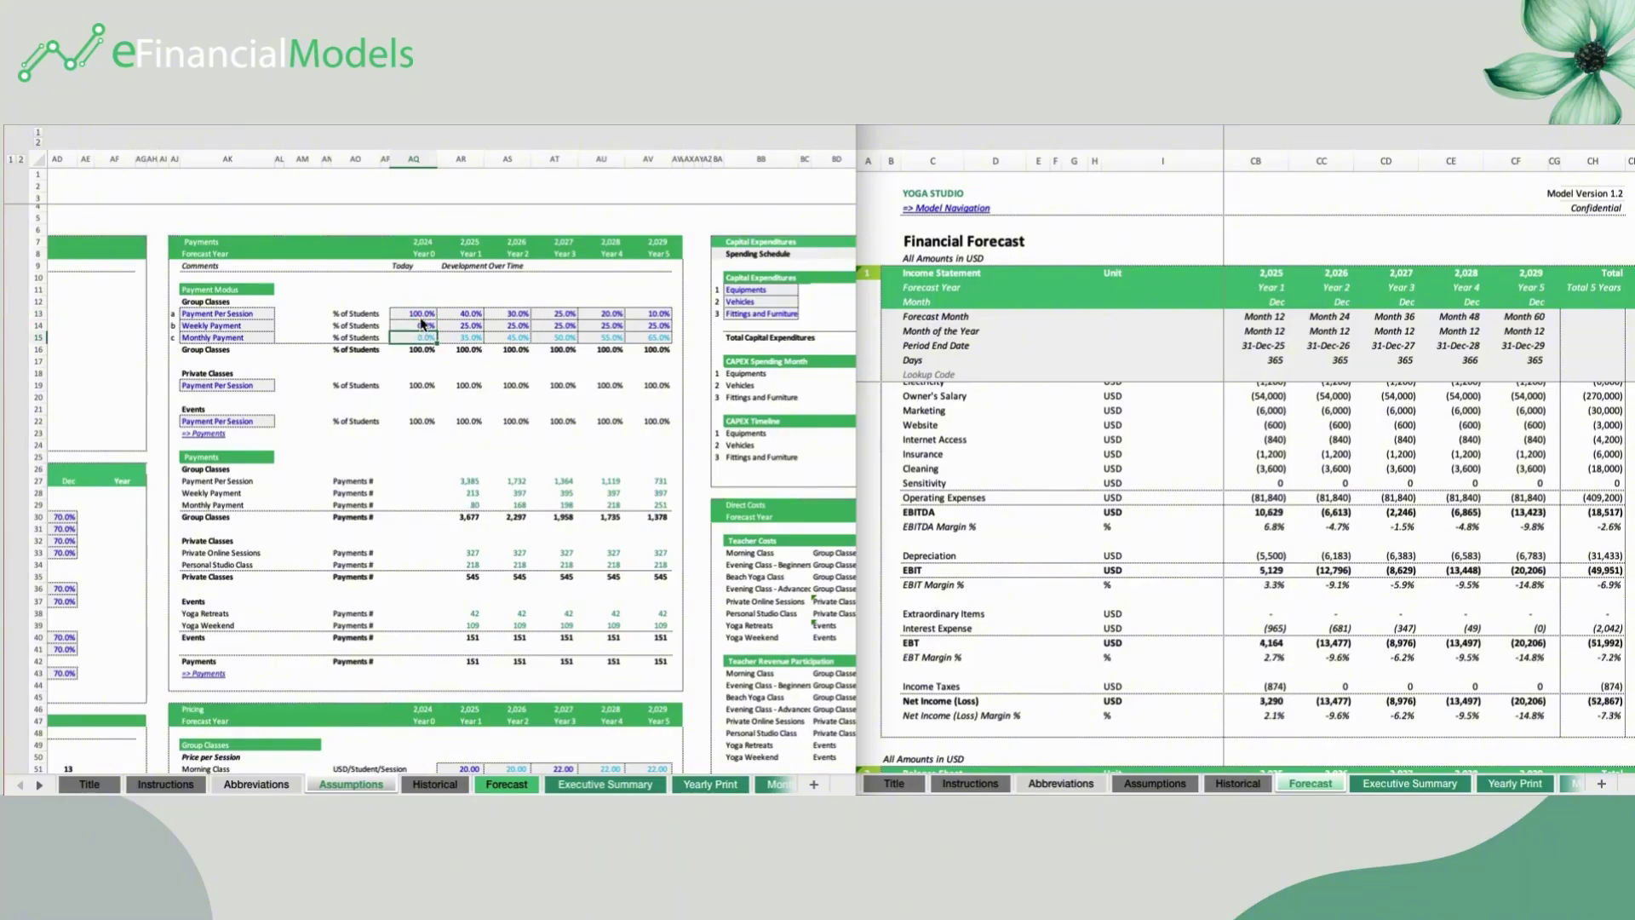
{"action": "left_click_drag", "start_coordinate": [420, 313], "coordinate": [677, 341]}
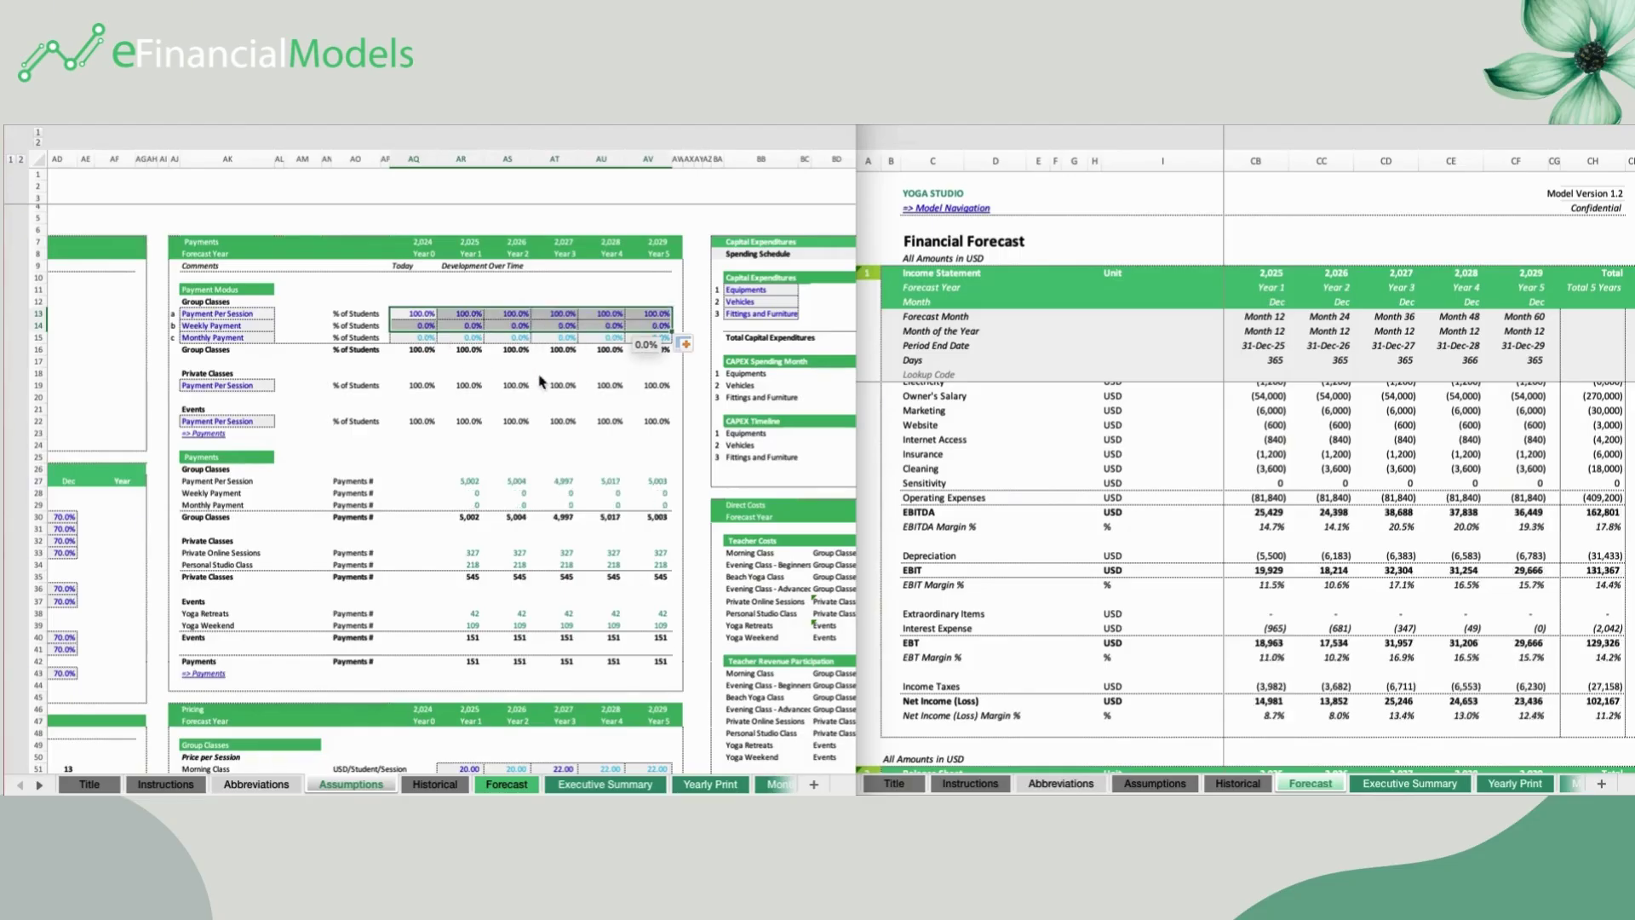
{"action": "left_click", "coordinate": [552, 375]}
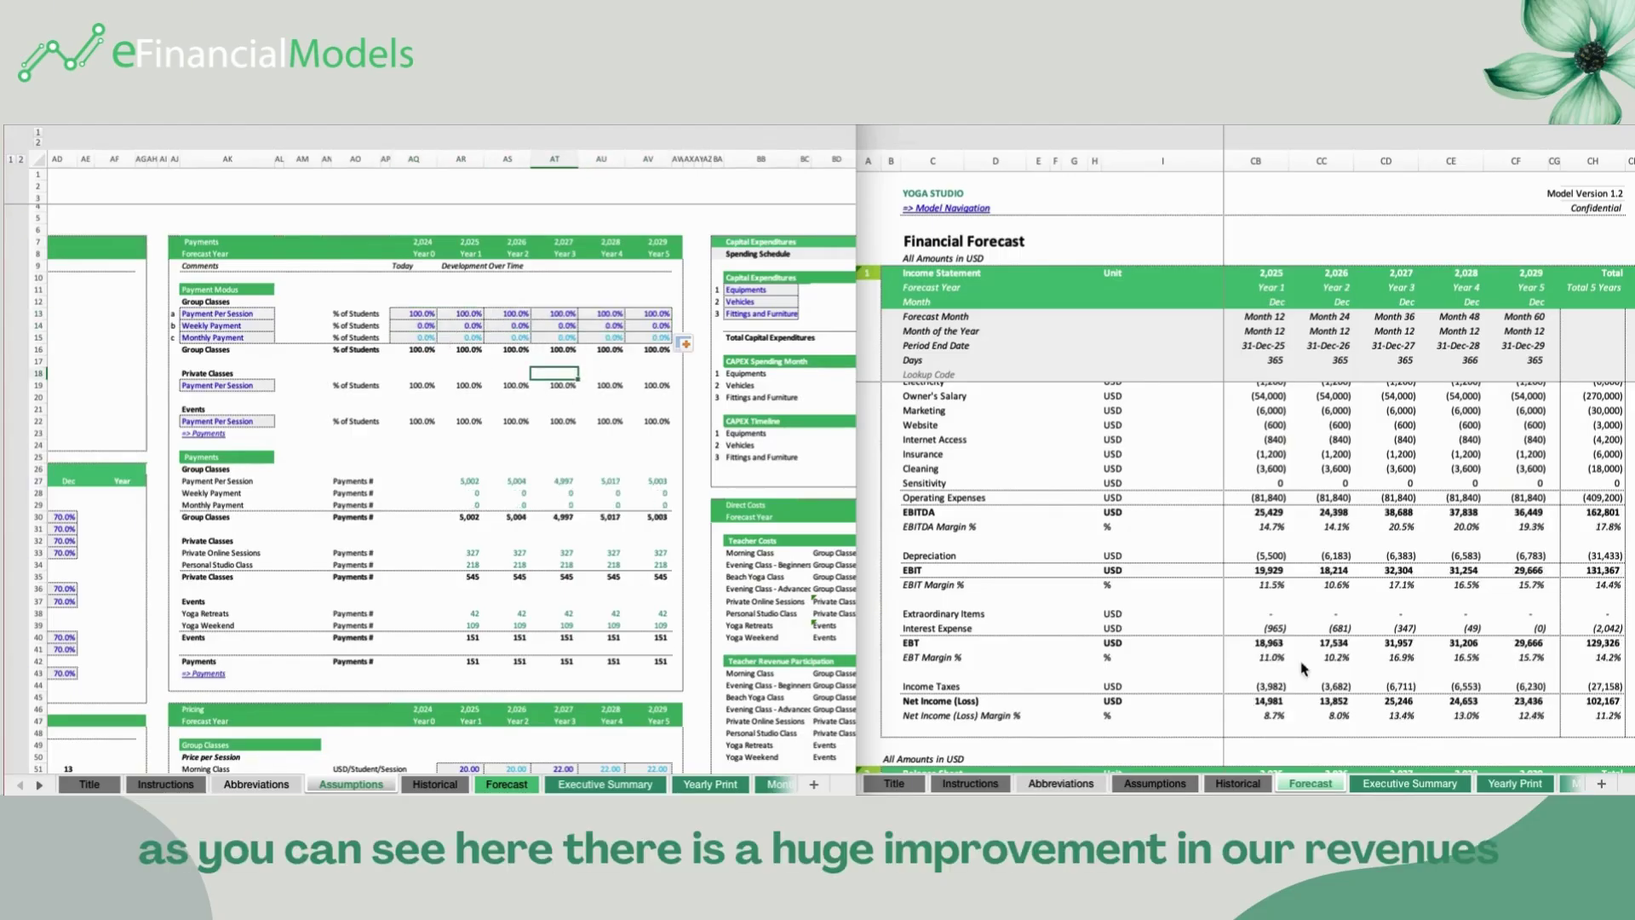
Review the annual revenue and net income in the forecast's income statement
{"action": "scroll", "coordinate": [1301, 668], "scroll_direction": "up", "scroll_amount": 6}
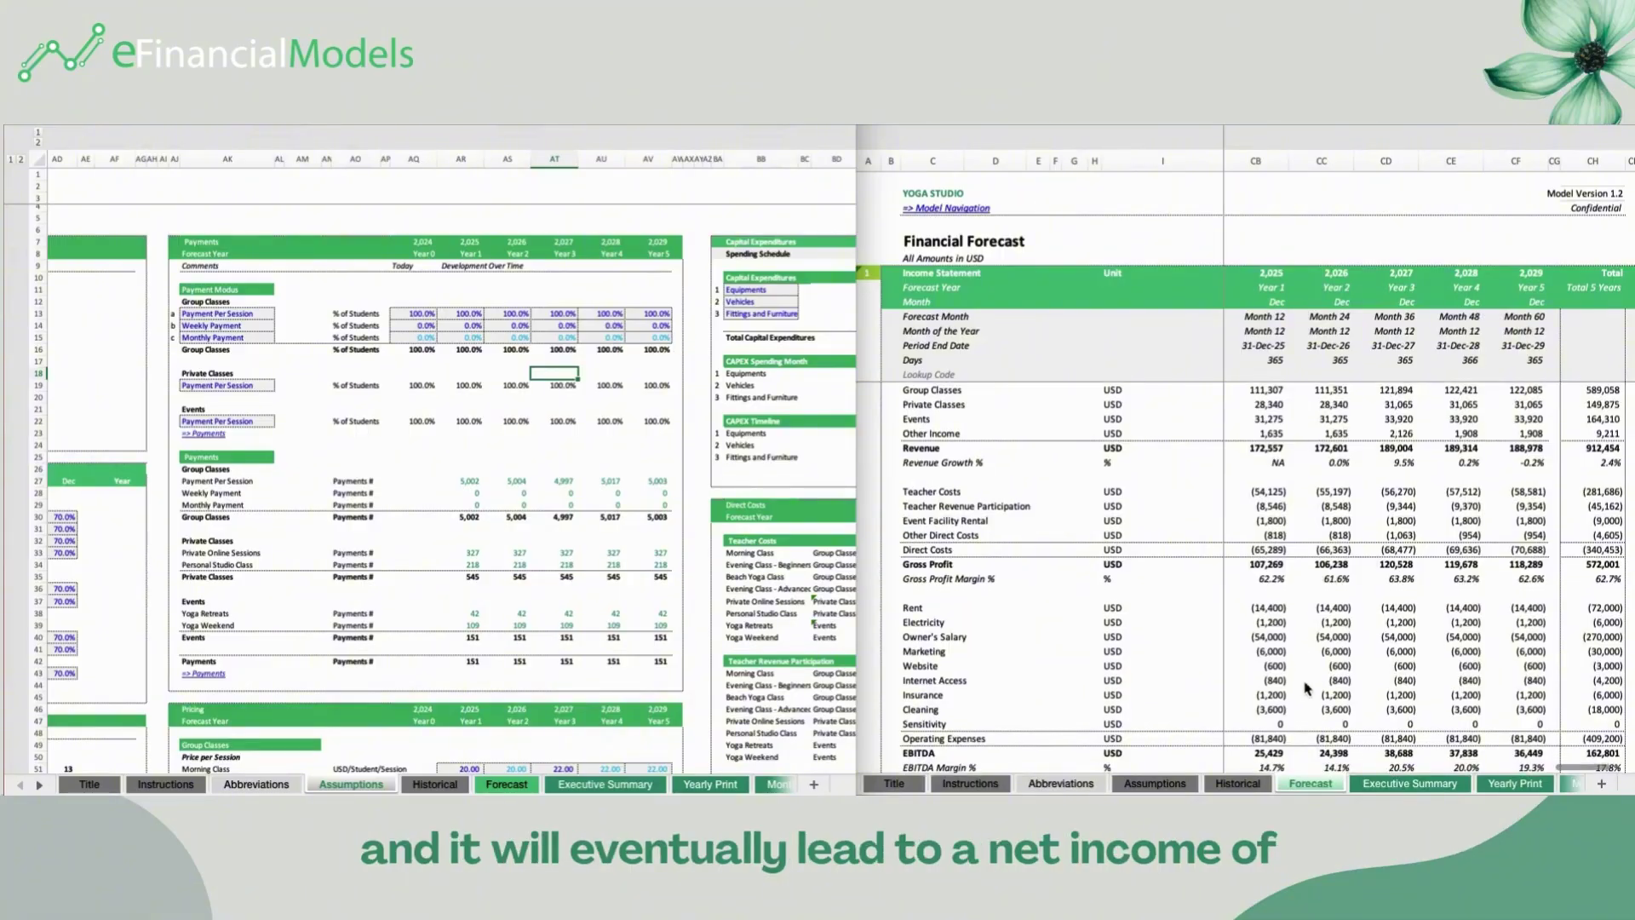
{"action": "scroll", "coordinate": [1307, 688], "scroll_direction": "down", "scroll_amount": 5}
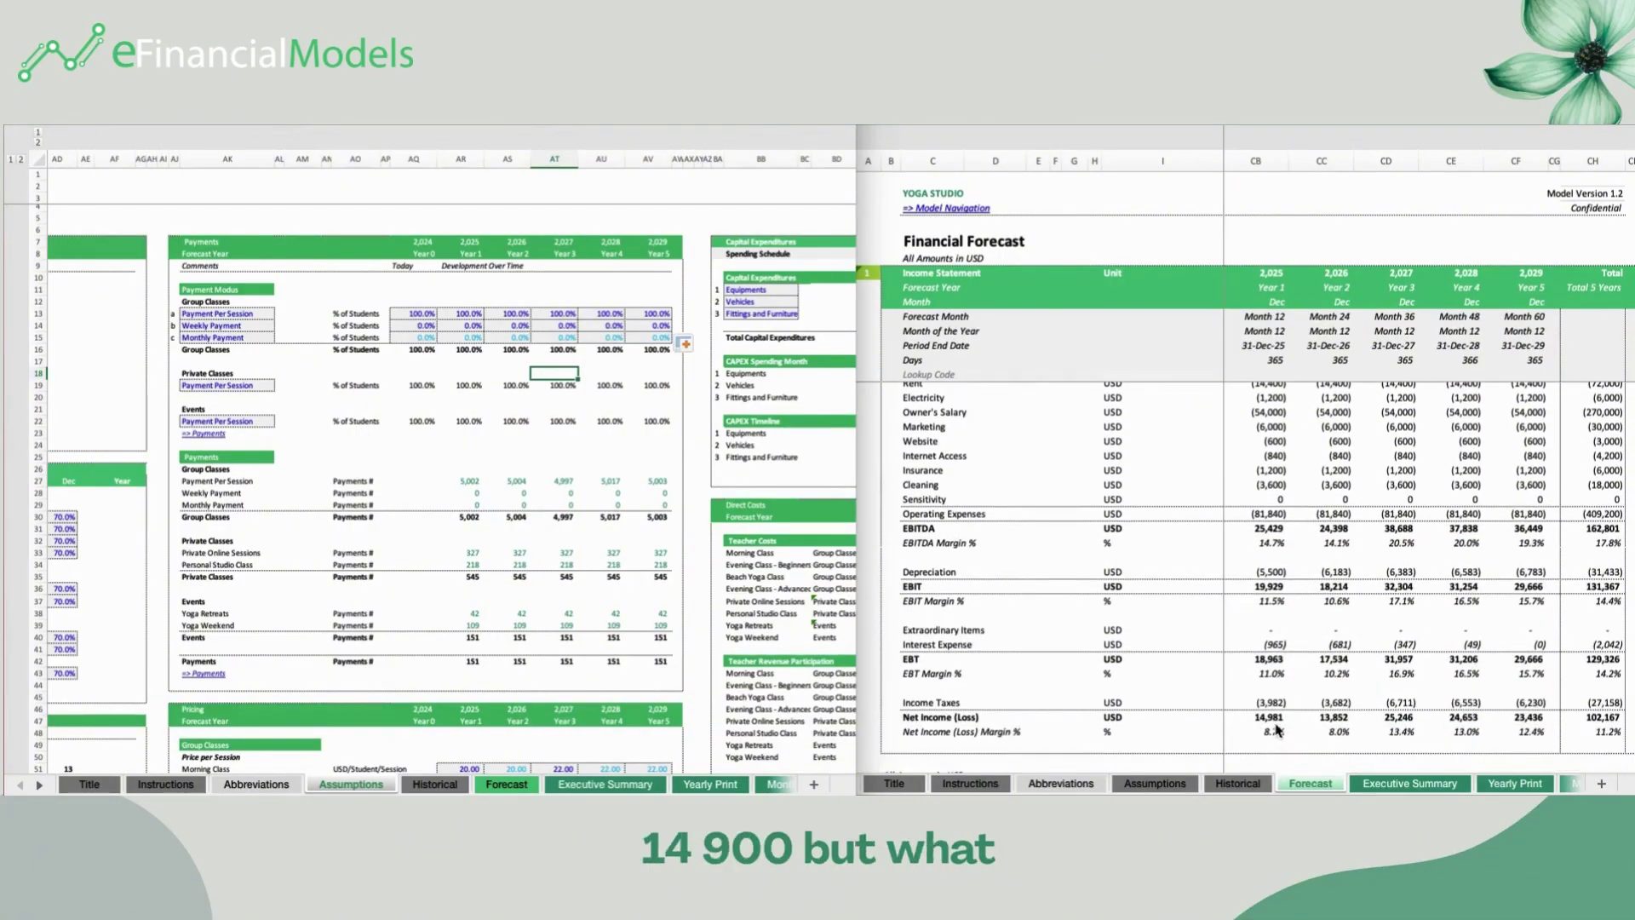
{"action": "left_click", "coordinate": [618, 373]}
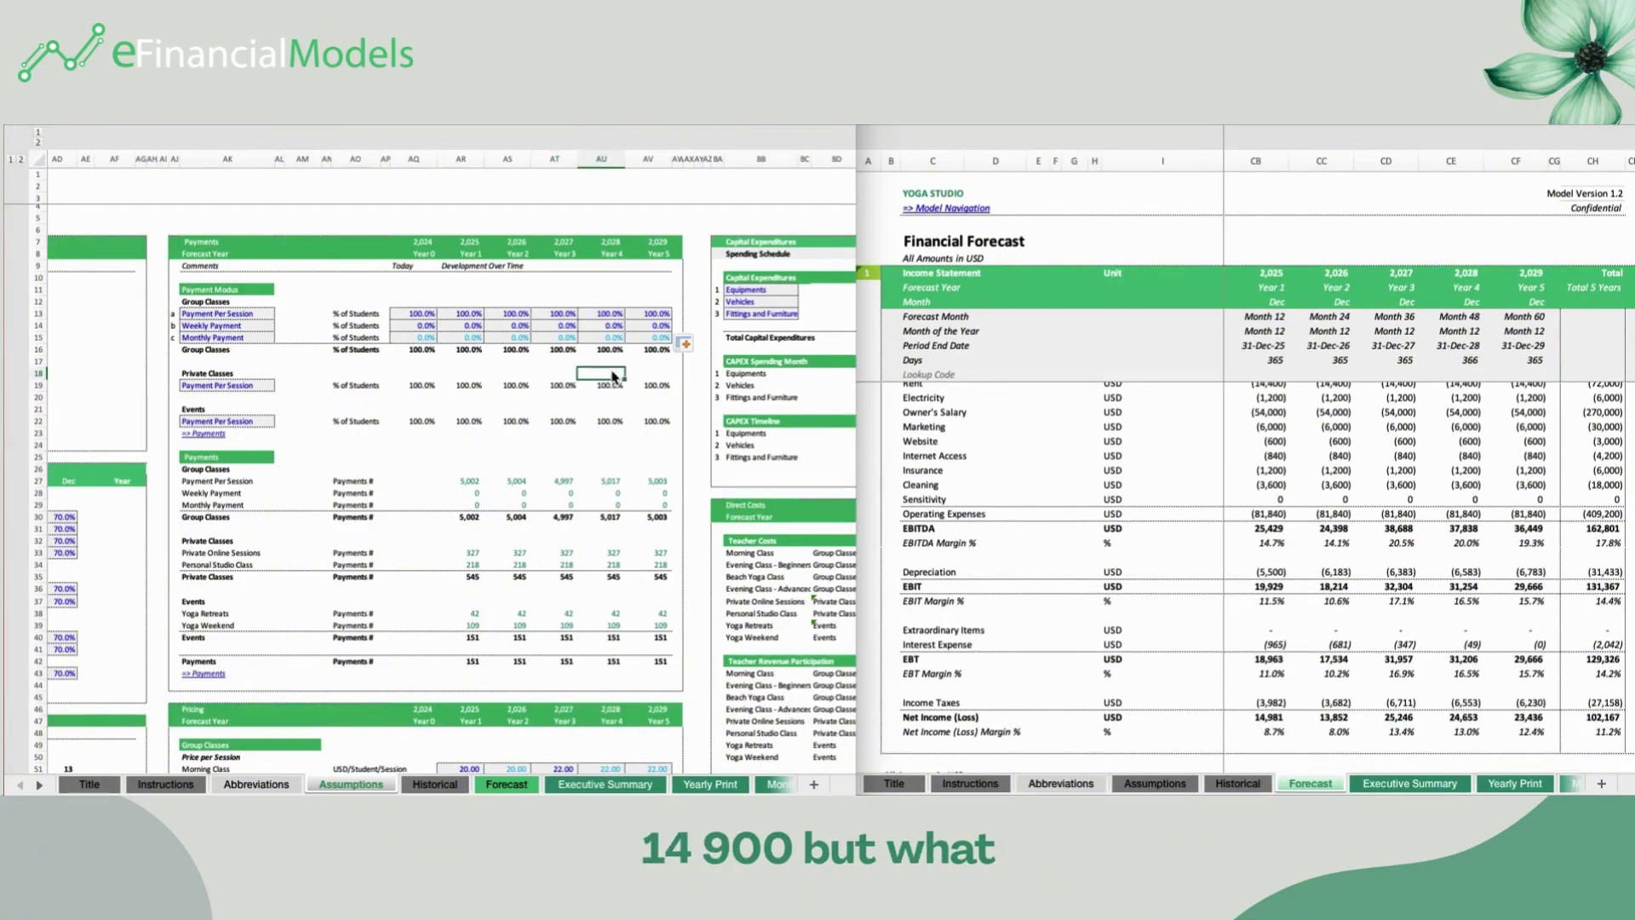
Set the group classes' weekly payment to 100% and payment per session to 0% for Year 0 through Year 5
{"action": "left_click", "coordinate": [413, 319]}
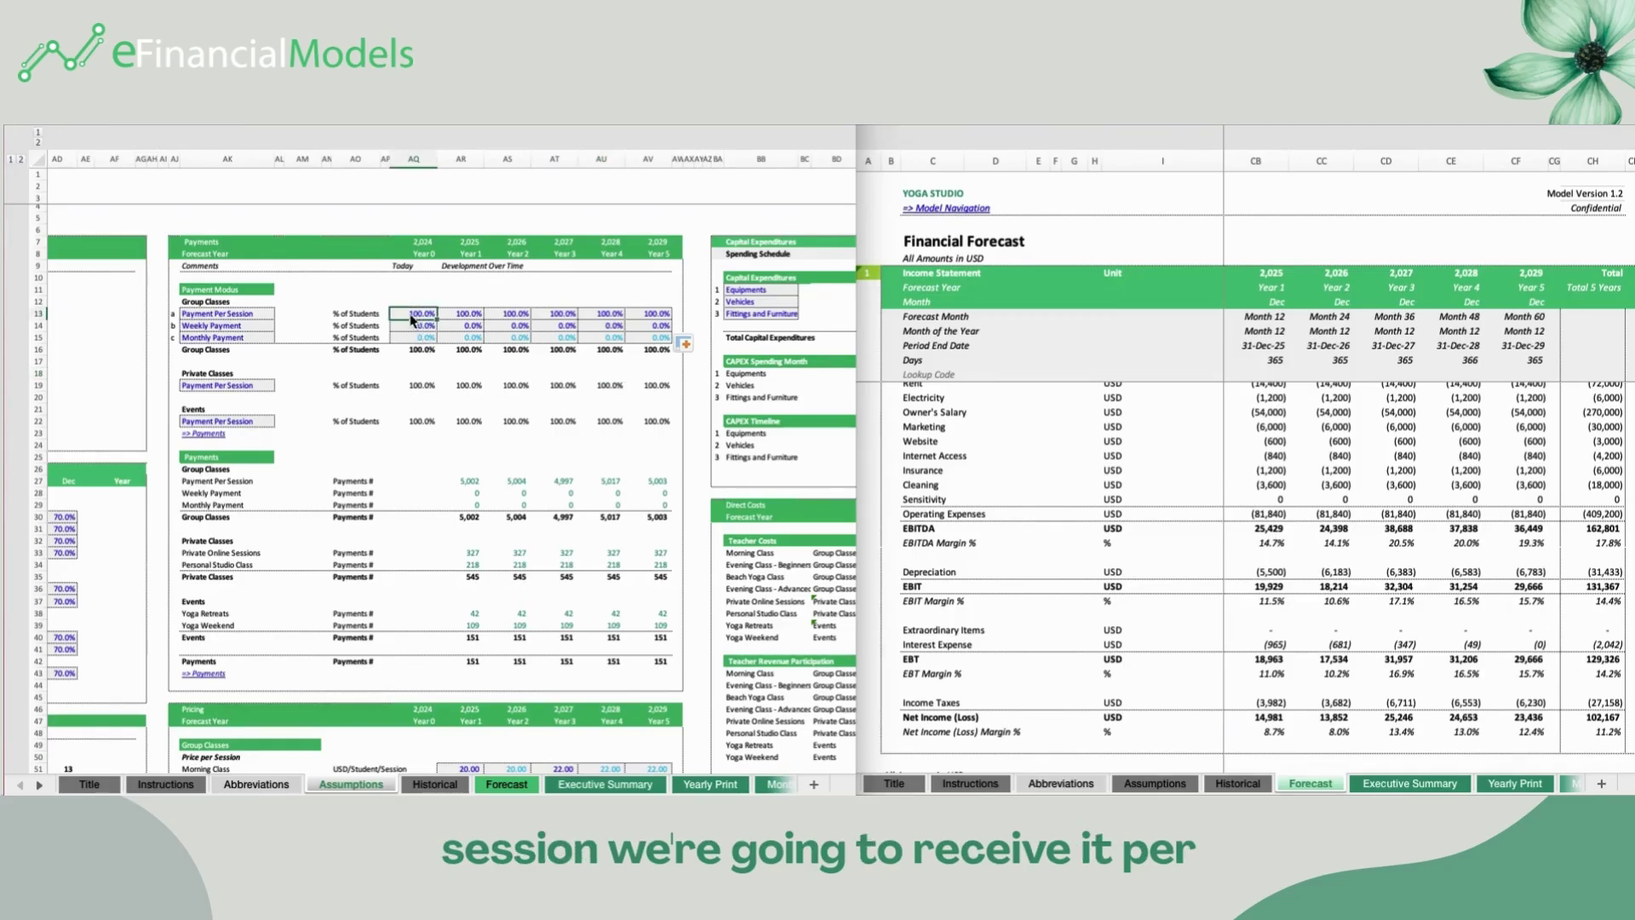
{"action": "key", "text": "Down"}
{"action": "type", "text": "100"}
{"action": "key", "text": "Up"}
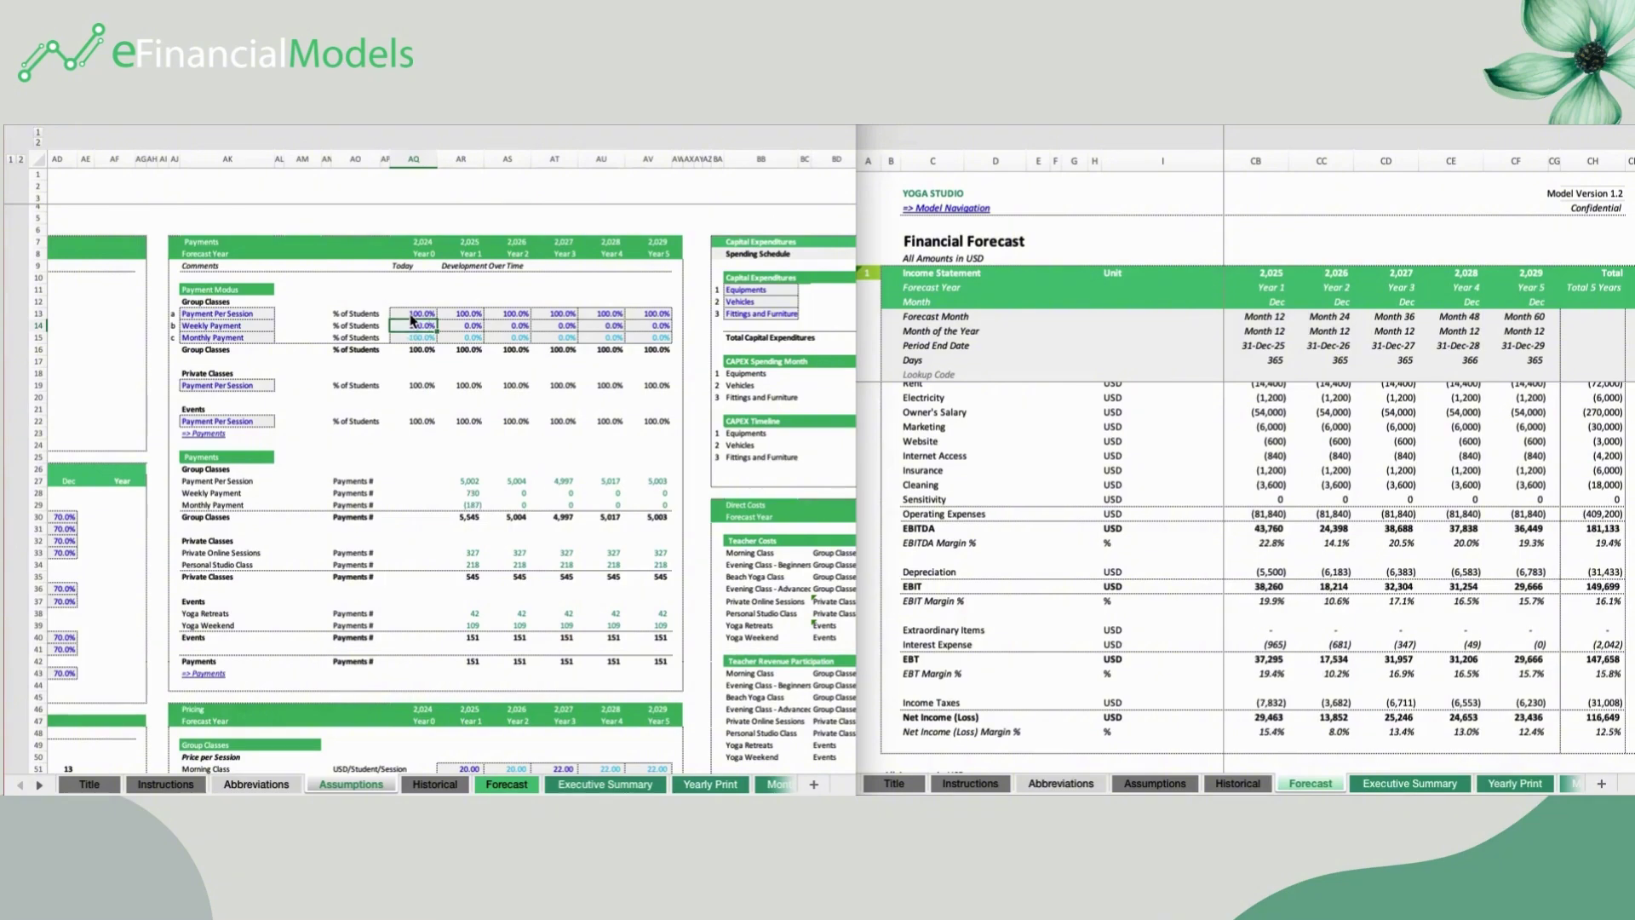
{"action": "type", "text": "0"}
{"action": "key", "text": "Return"}
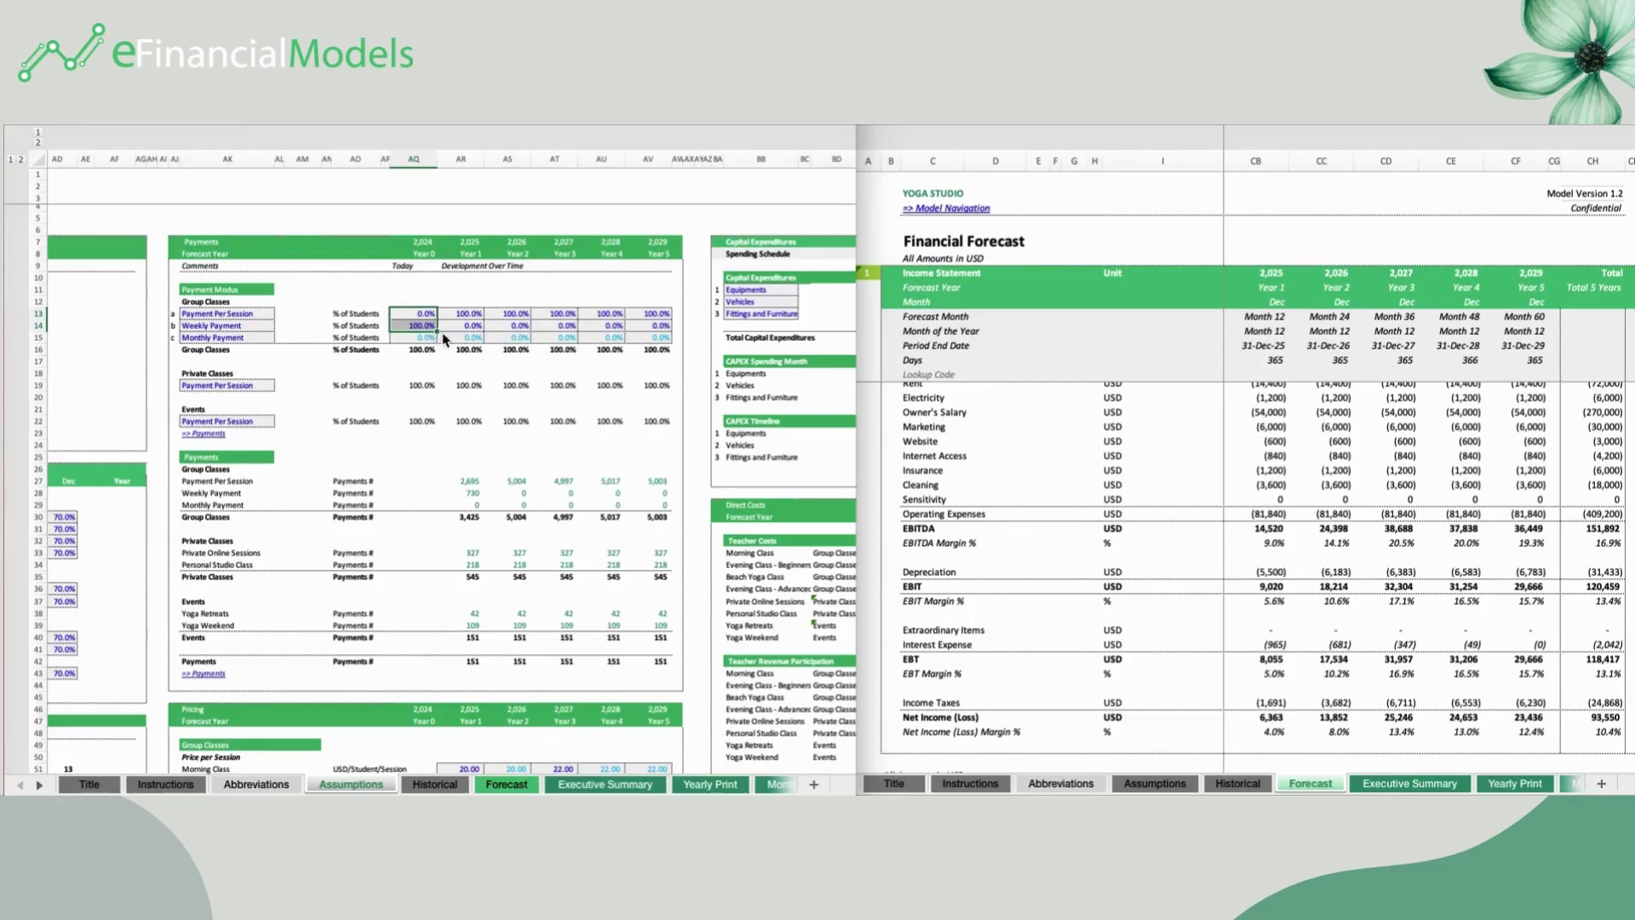
{"action": "left_click_drag", "start_coordinate": [438, 332], "coordinate": [664, 341]}
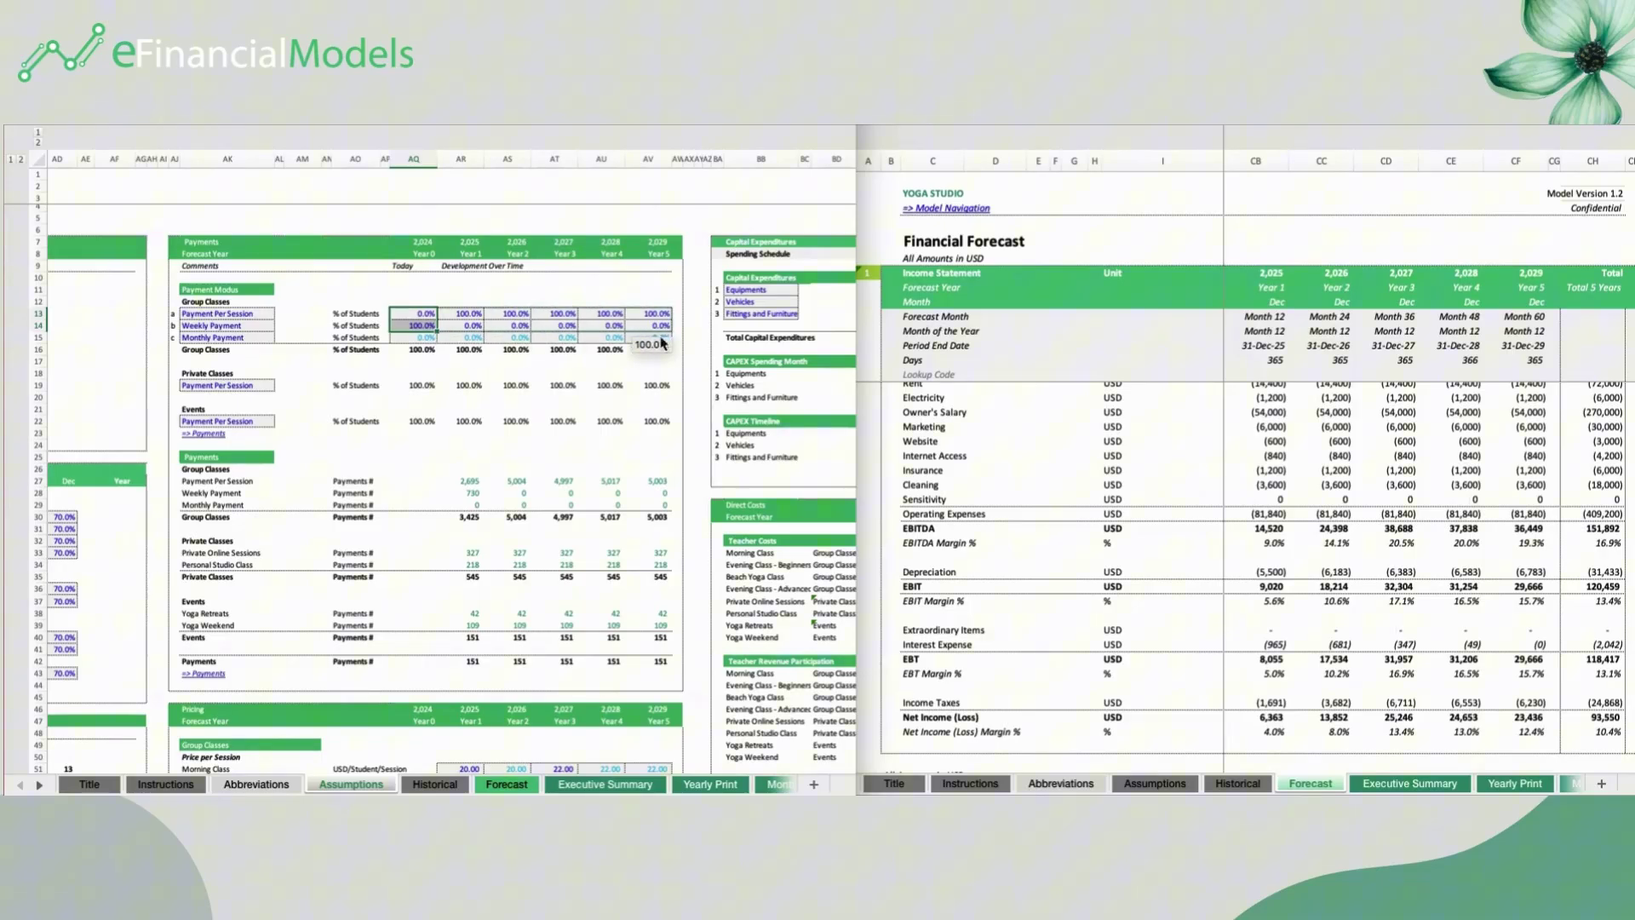
{"action": "left_click", "coordinate": [565, 386]}
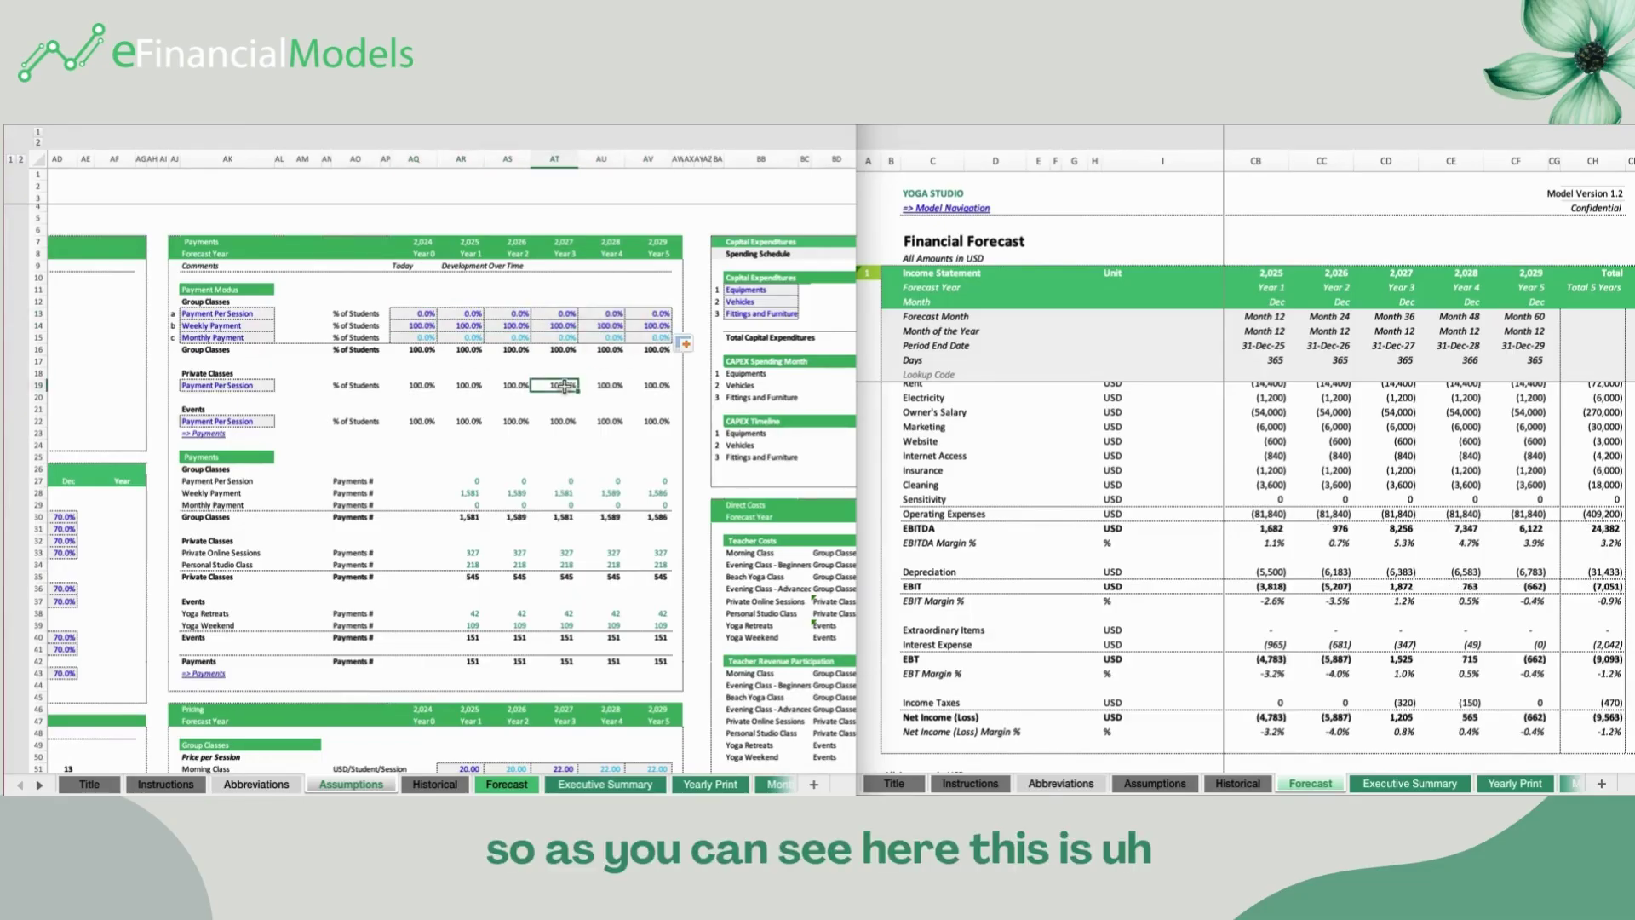
Check the 2025 net income and the income statement lines above it in the forecast
{"action": "left_click", "coordinate": [1273, 718]}
{"action": "scroll", "coordinate": [1264, 503], "scroll_direction": "up", "scroll_amount": 2}
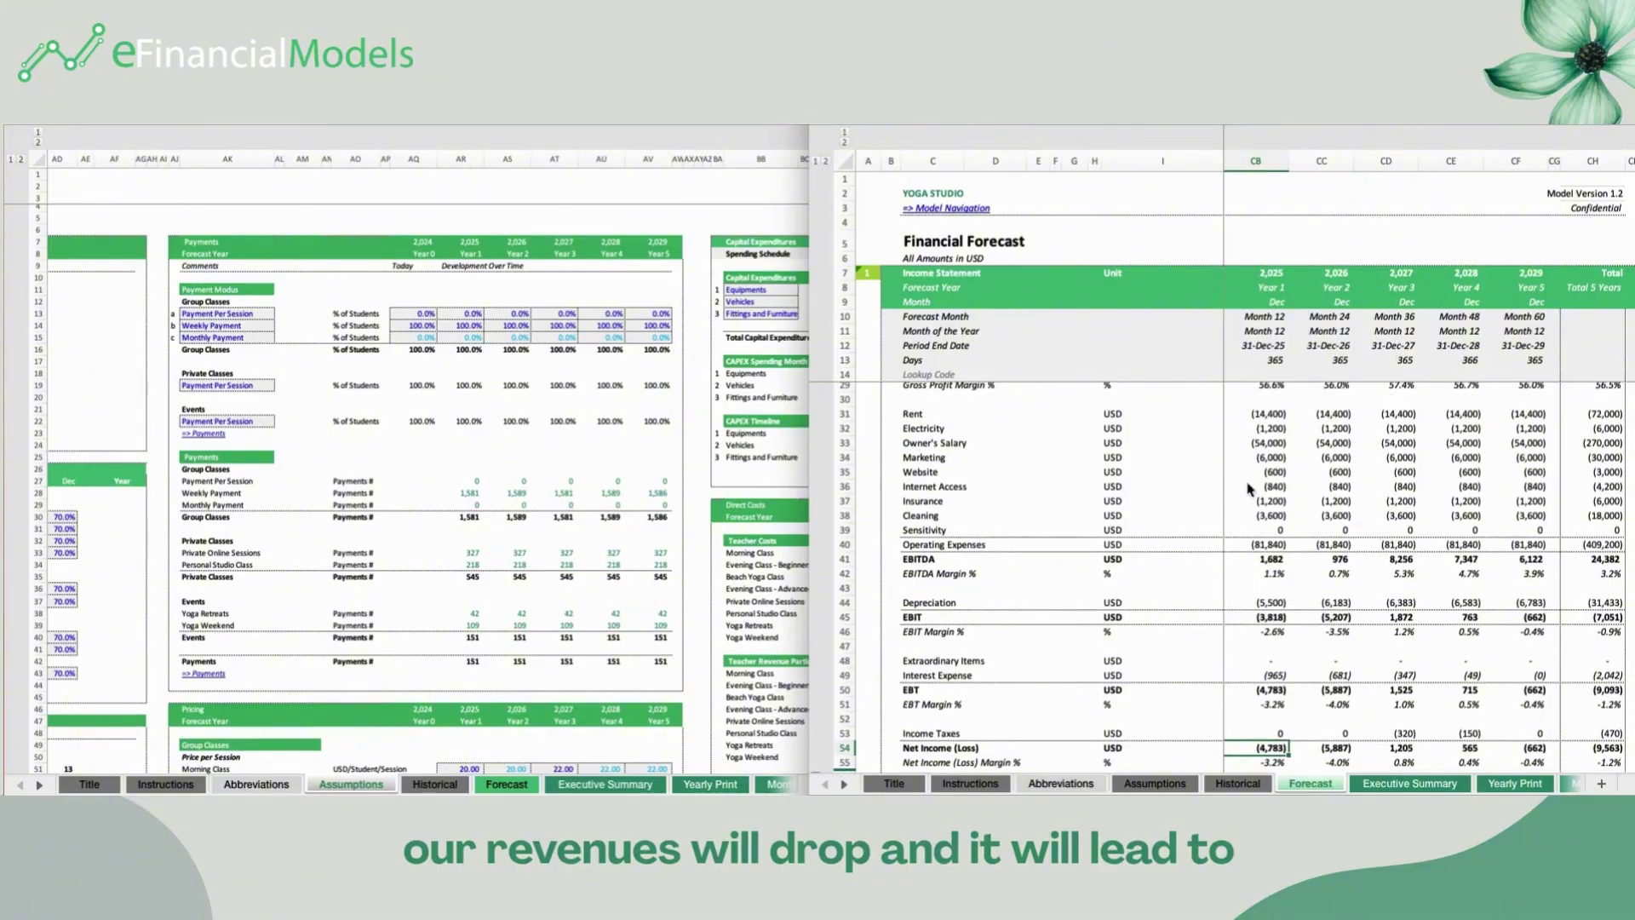
{"action": "scroll", "coordinate": [1265, 503], "scroll_direction": "down", "scroll_amount": 3}
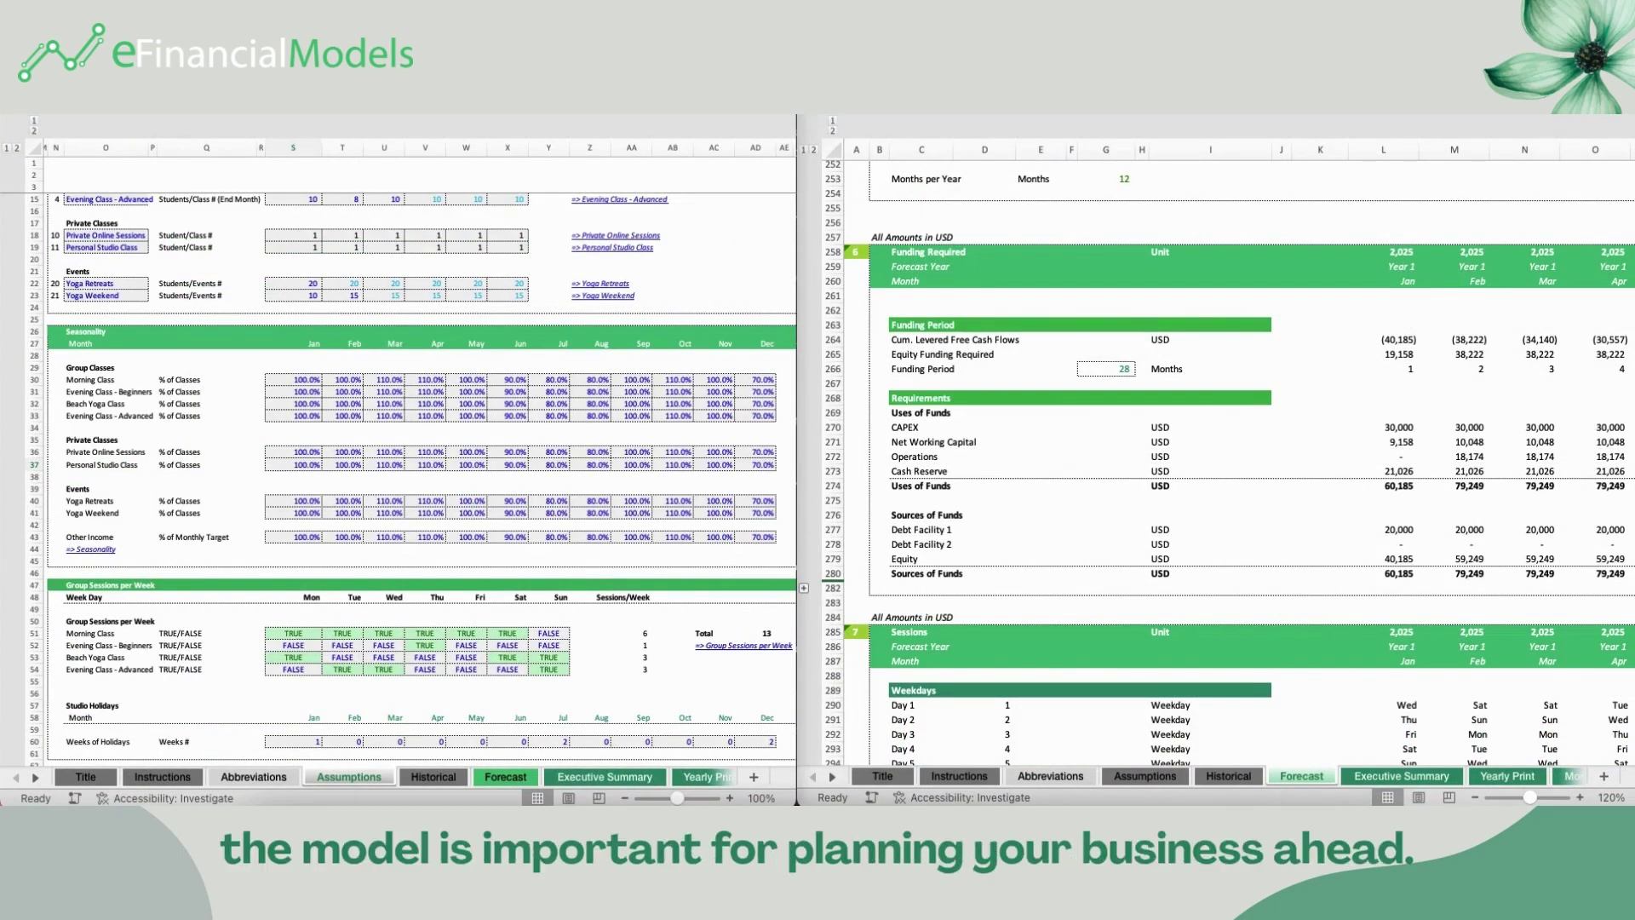
{"action": "scroll", "coordinate": [491, 510], "scroll_direction": "up", "scroll_amount": 4}
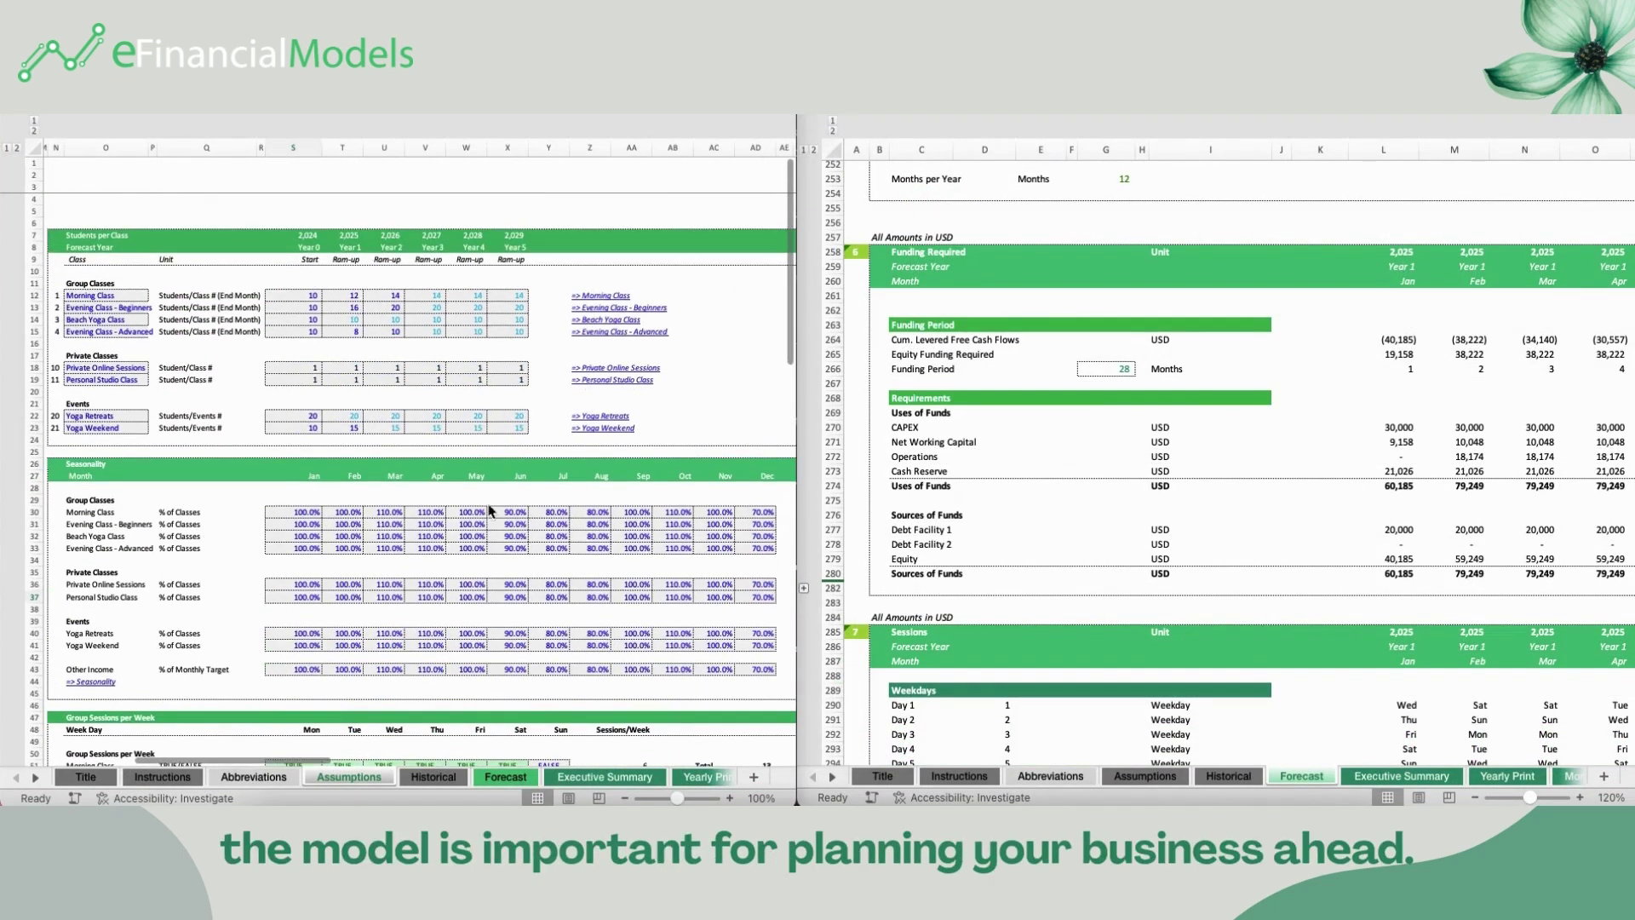
Review the other income, direct cost, operating expense and capital expenditure inputs in the model's assumptions
{"action": "left_click", "coordinate": [124, 751]}
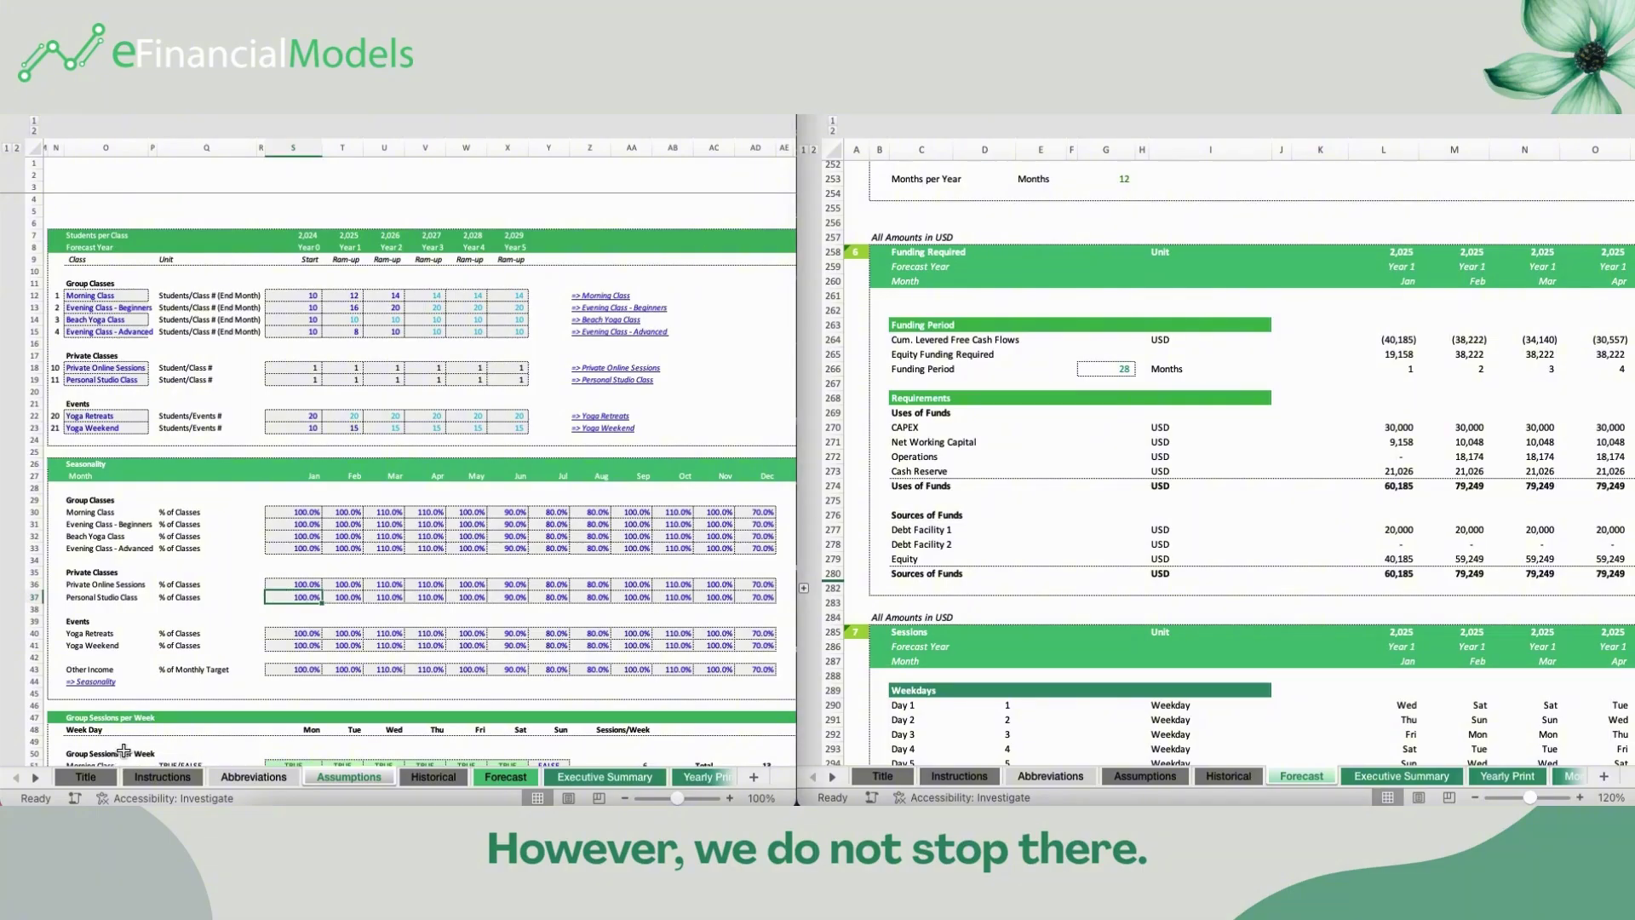
{"action": "scroll", "coordinate": [264, 761], "scroll_direction": "right", "scroll_amount": 10}
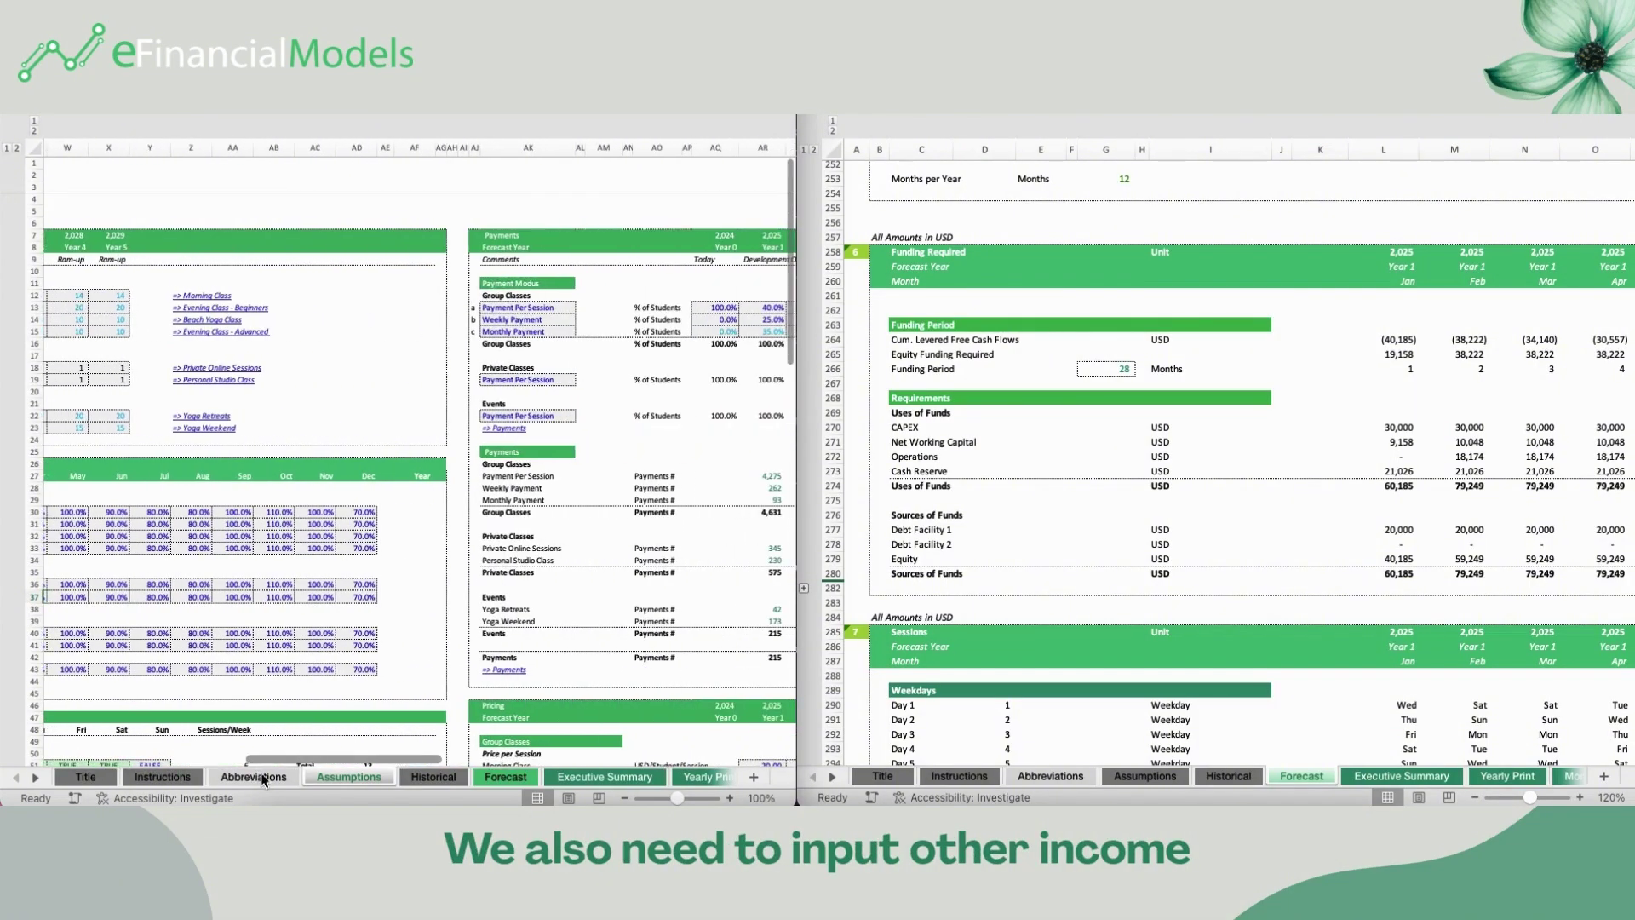
{"action": "scroll", "coordinate": [341, 631], "scroll_direction": "right", "scroll_amount": 5}
{"action": "scroll", "coordinate": [341, 631], "scroll_direction": "down", "scroll_amount": 10}
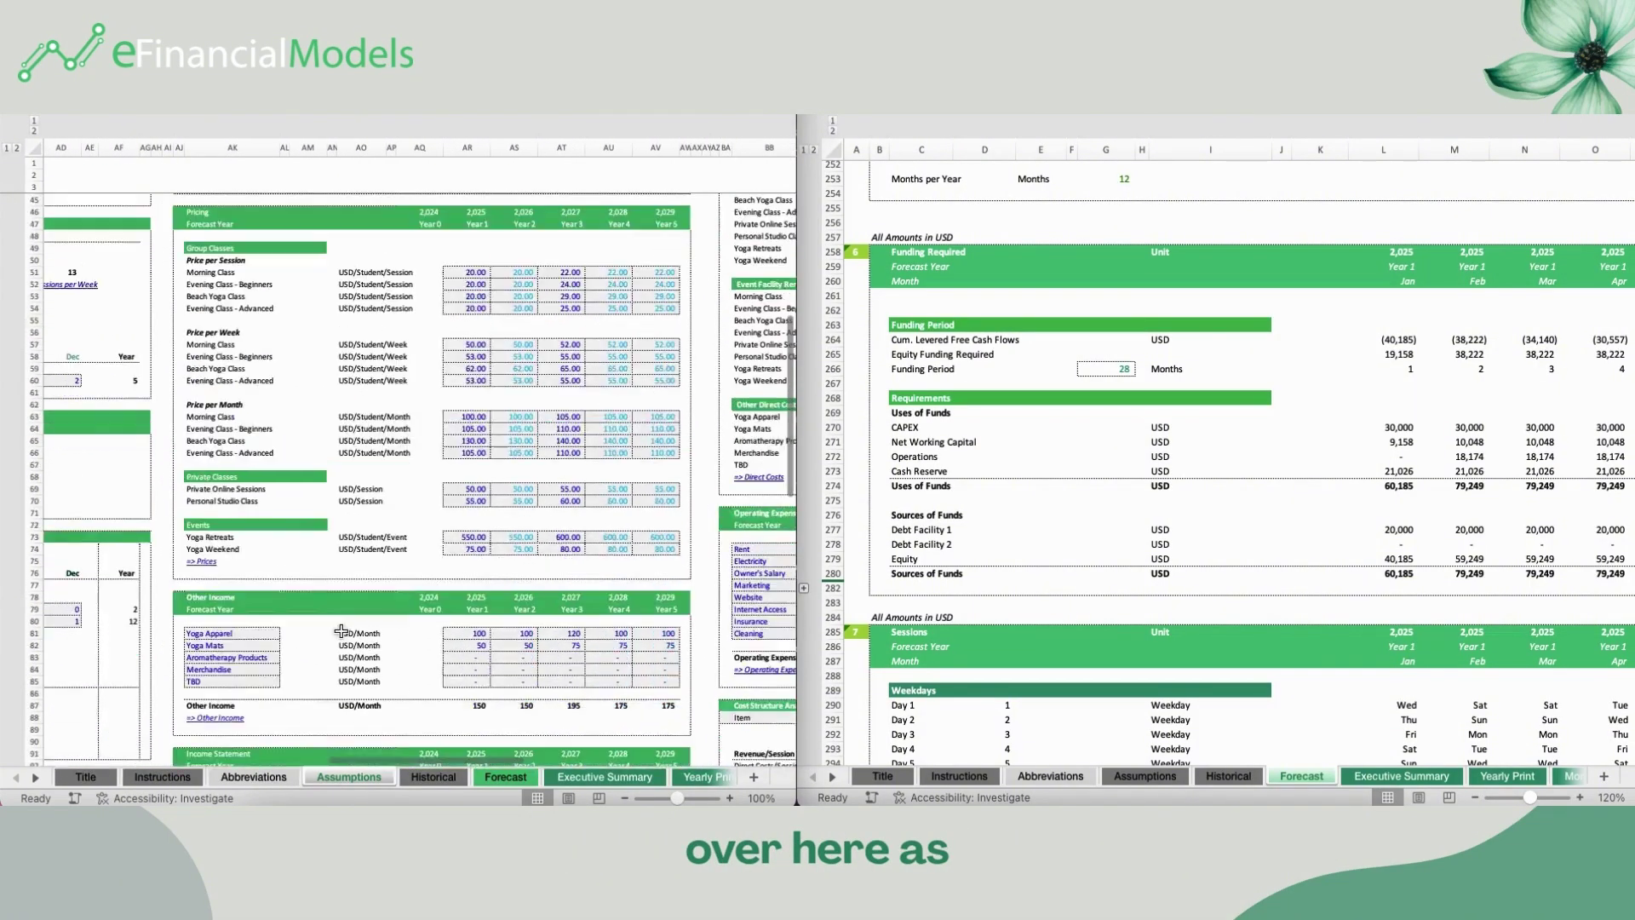
{"action": "scroll", "coordinate": [341, 630], "scroll_direction": "down", "scroll_amount": 2}
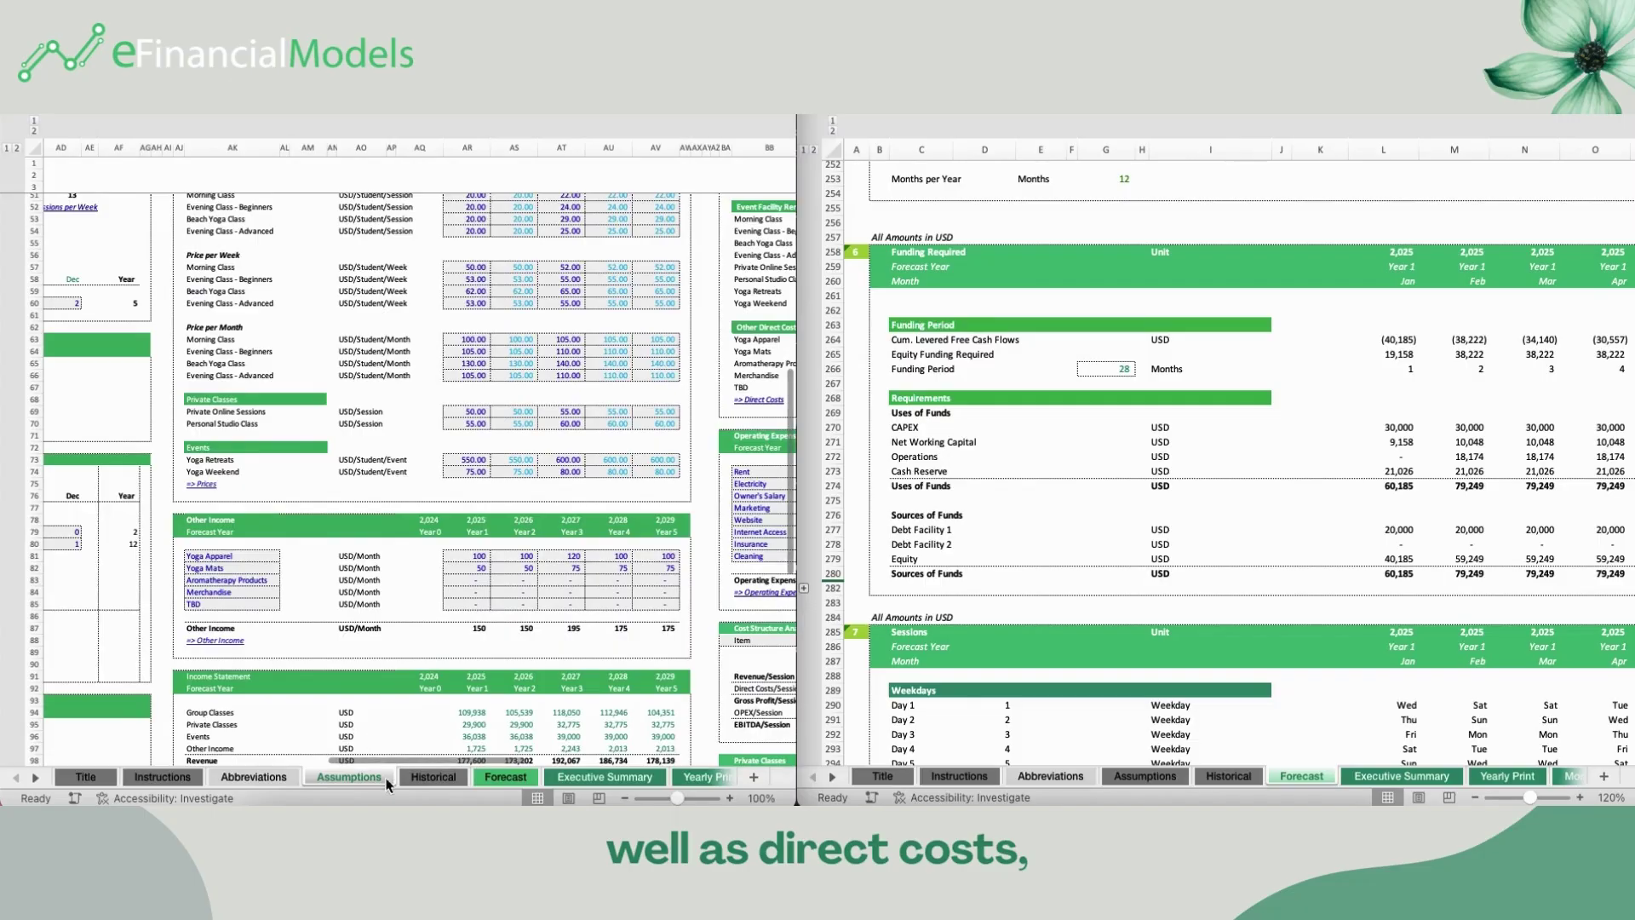
{"action": "scroll", "coordinate": [487, 503], "scroll_direction": "right", "scroll_amount": 5}
{"action": "scroll", "coordinate": [487, 503], "scroll_direction": "up", "scroll_amount": 10}
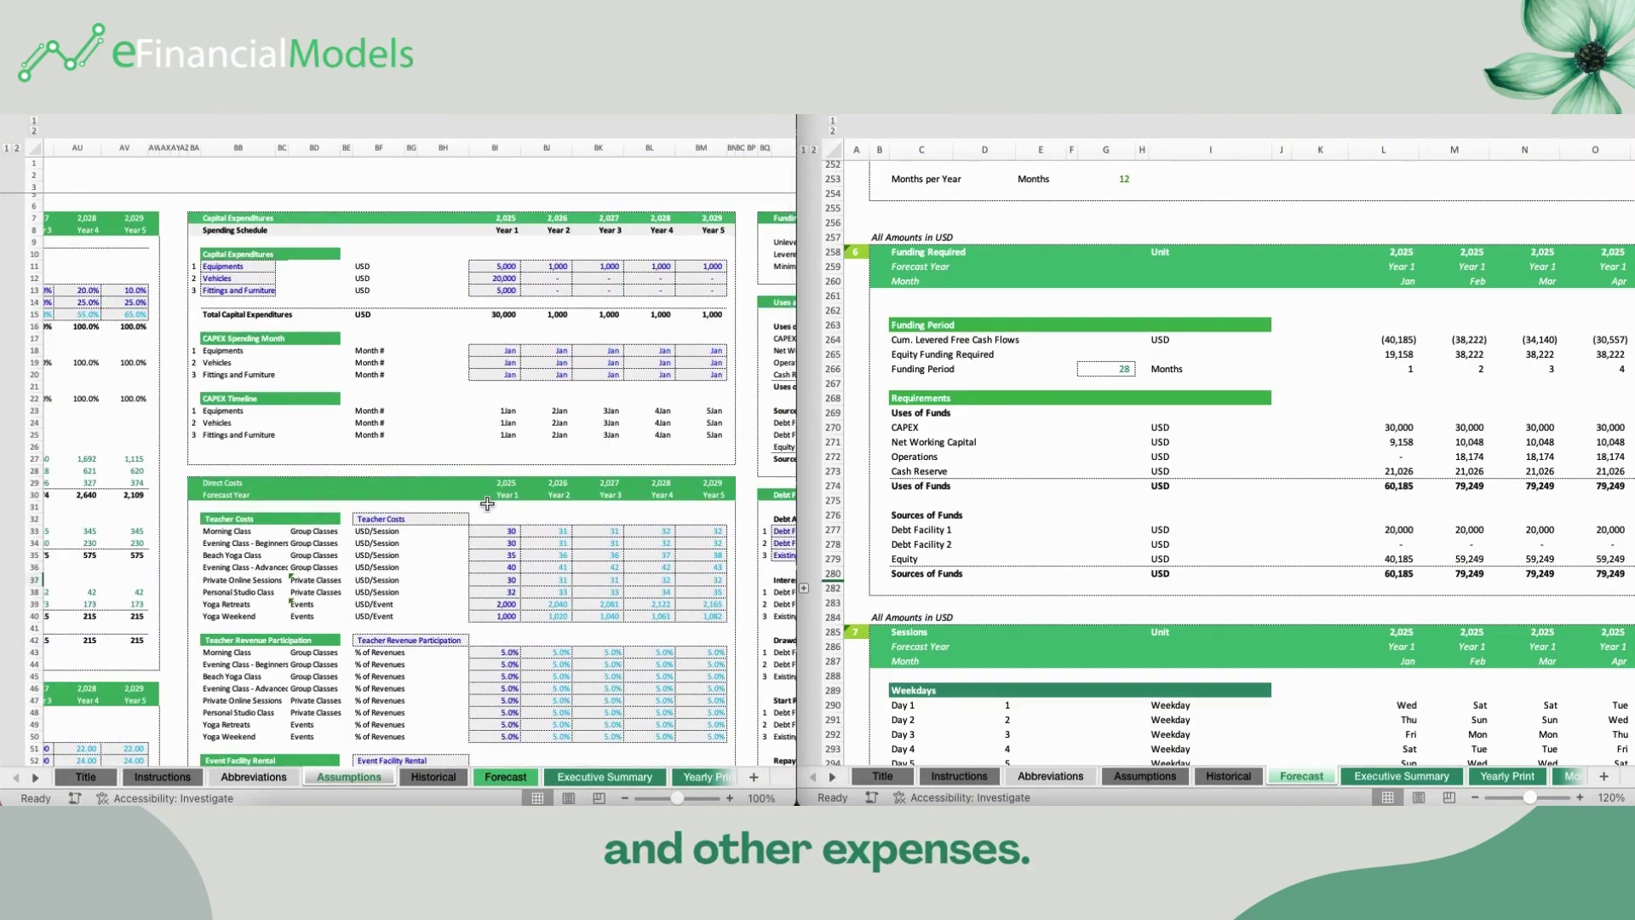
{"action": "scroll", "coordinate": [487, 503], "scroll_direction": "down", "scroll_amount": 10}
{"action": "scroll", "coordinate": [487, 503], "scroll_direction": "down", "scroll_amount": 7}
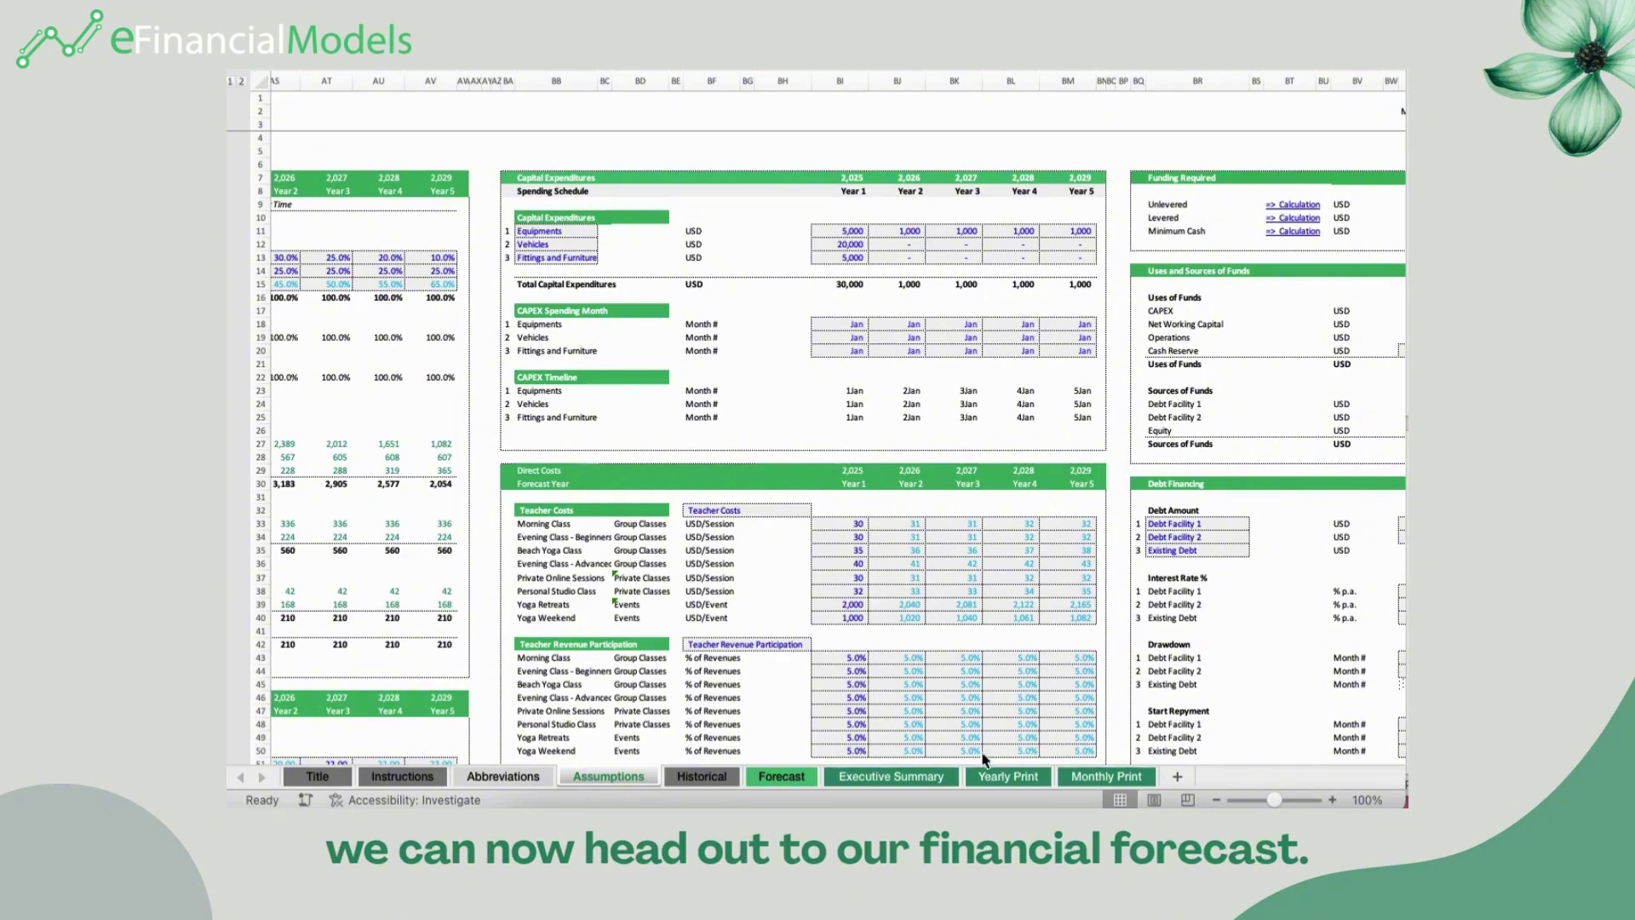
Open the Forecast sheet and review its income statement, balance sheet, cash flow statement and the detailed session calculations below them
{"action": "left_click", "coordinate": [794, 777]}
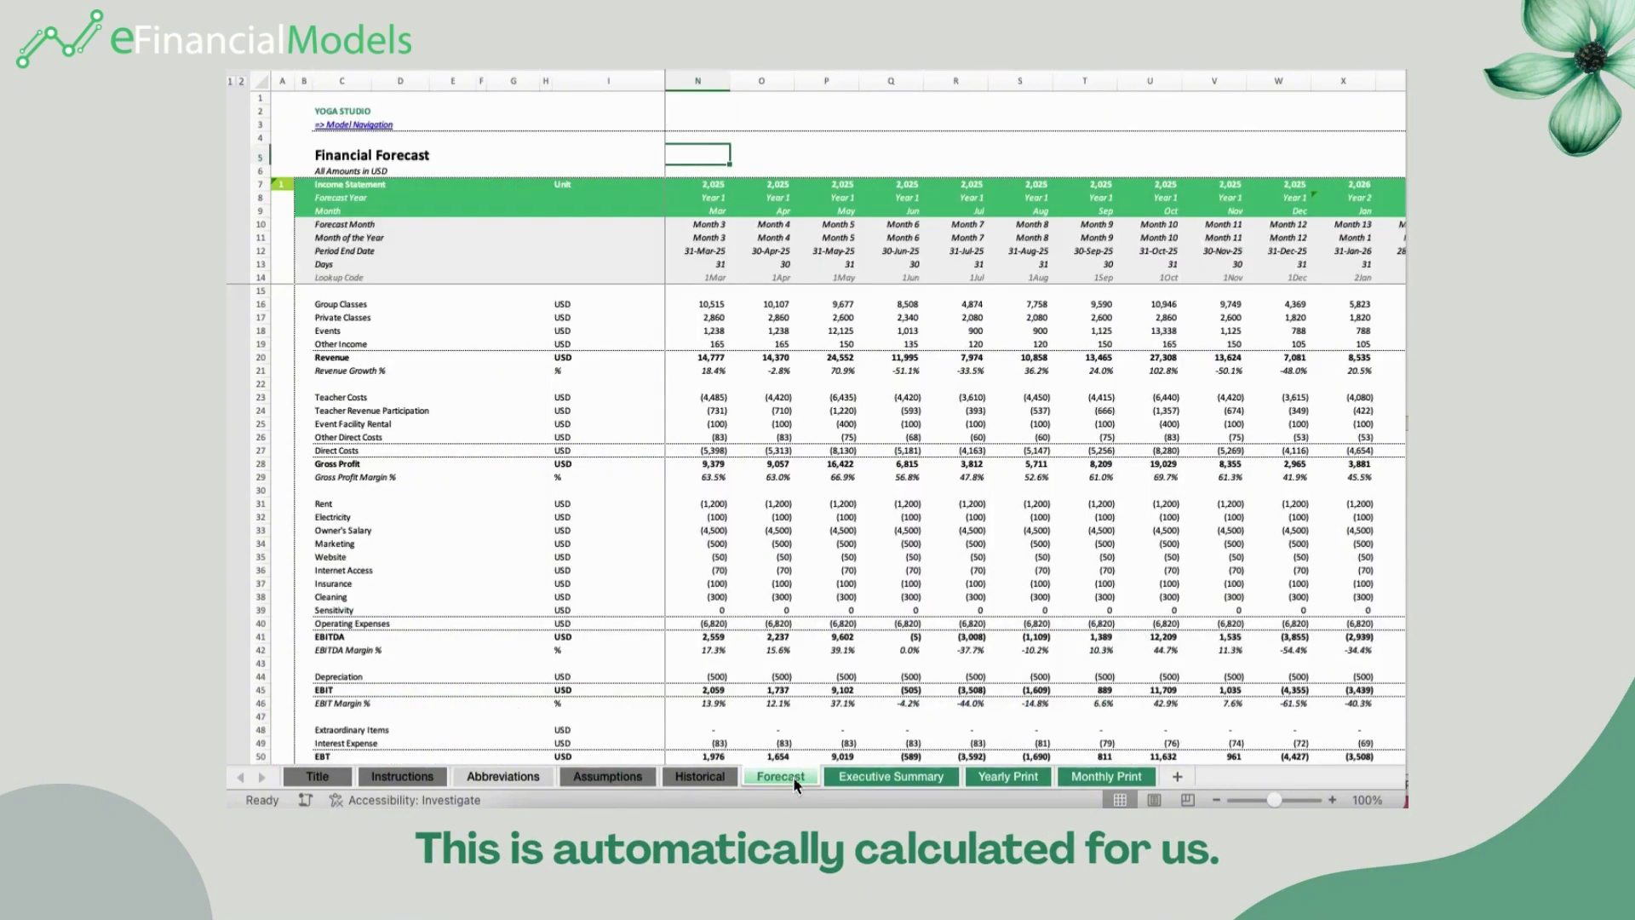
{"action": "scroll", "coordinate": [511, 502], "scroll_direction": "down", "scroll_amount": 7}
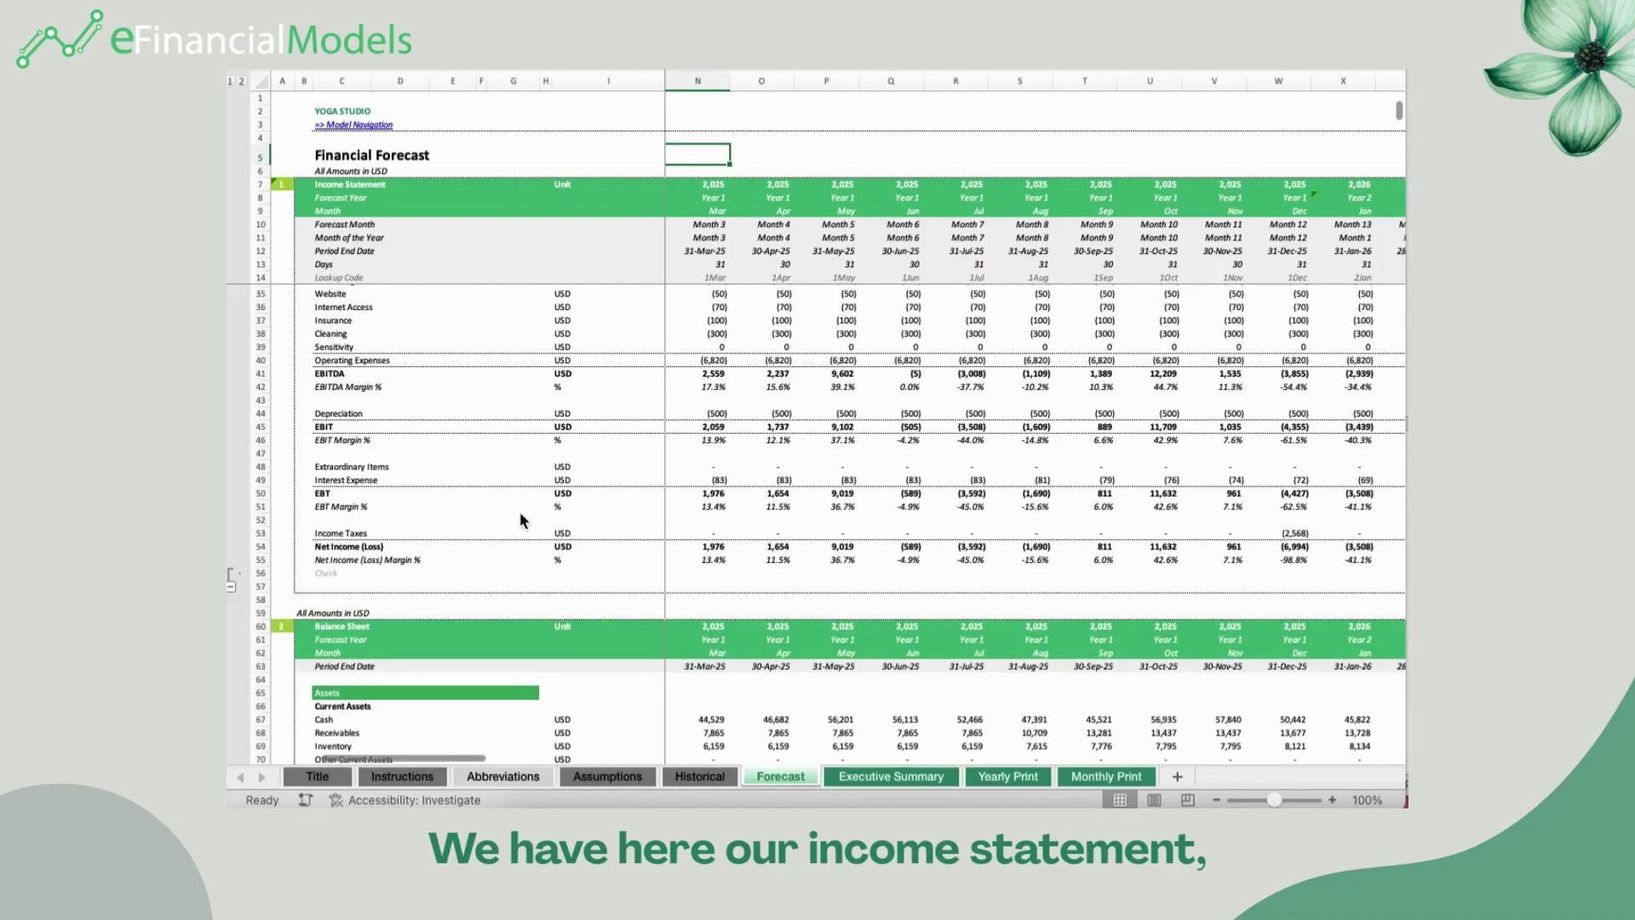
{"action": "scroll", "coordinate": [524, 521], "scroll_direction": "down", "scroll_amount": 17}
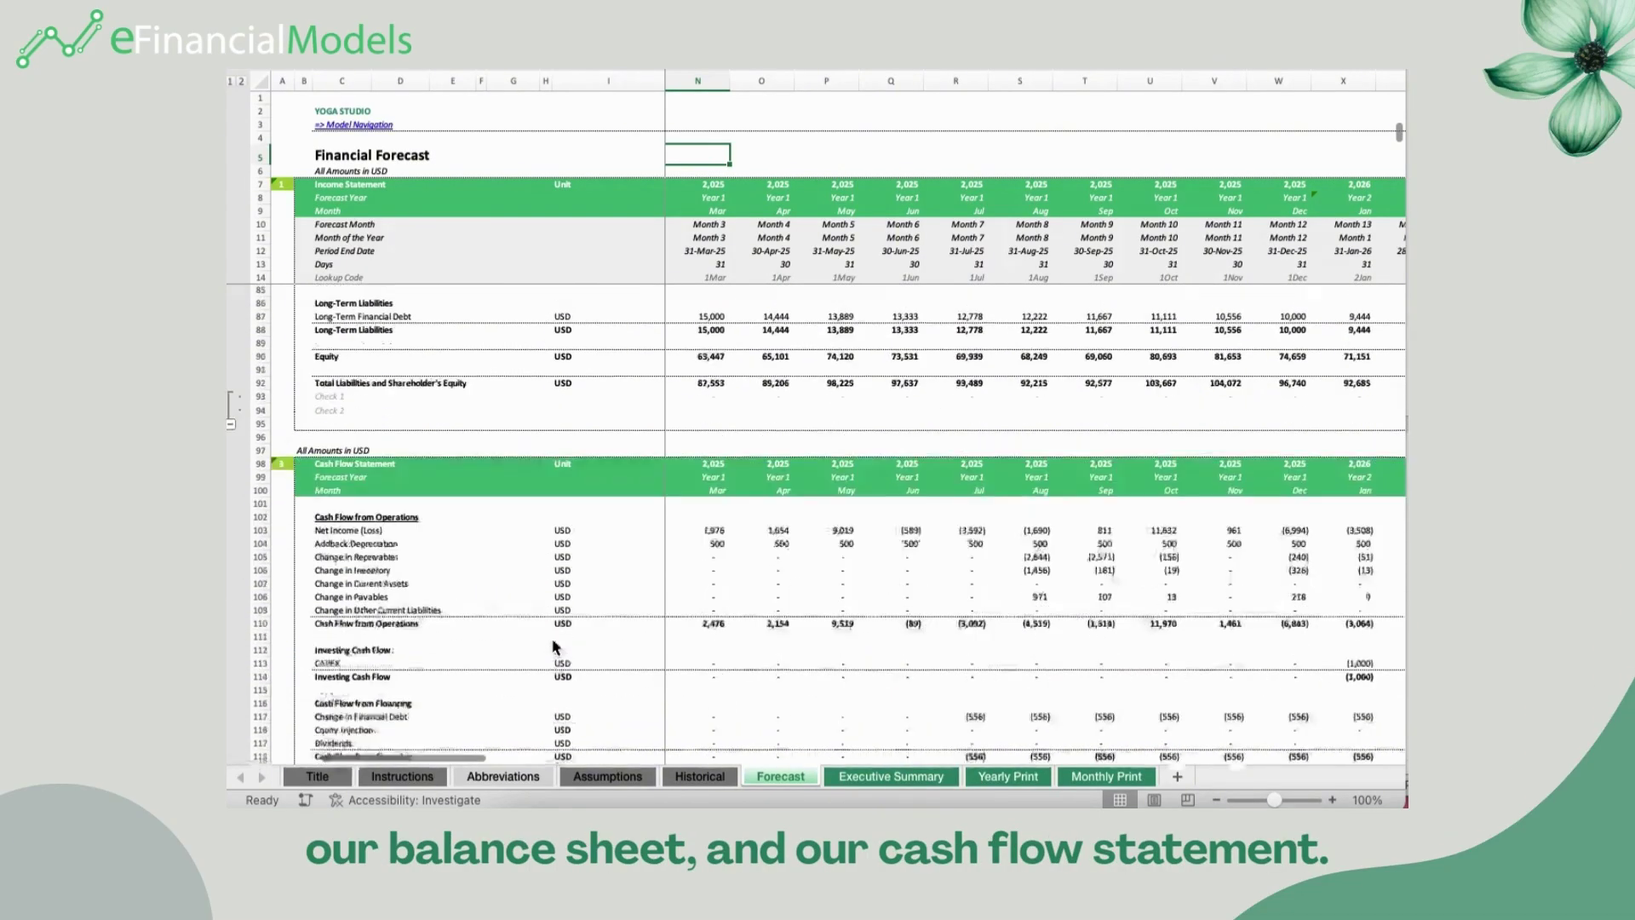
{"action": "scroll", "coordinate": [553, 647], "scroll_direction": "down", "scroll_amount": 2}
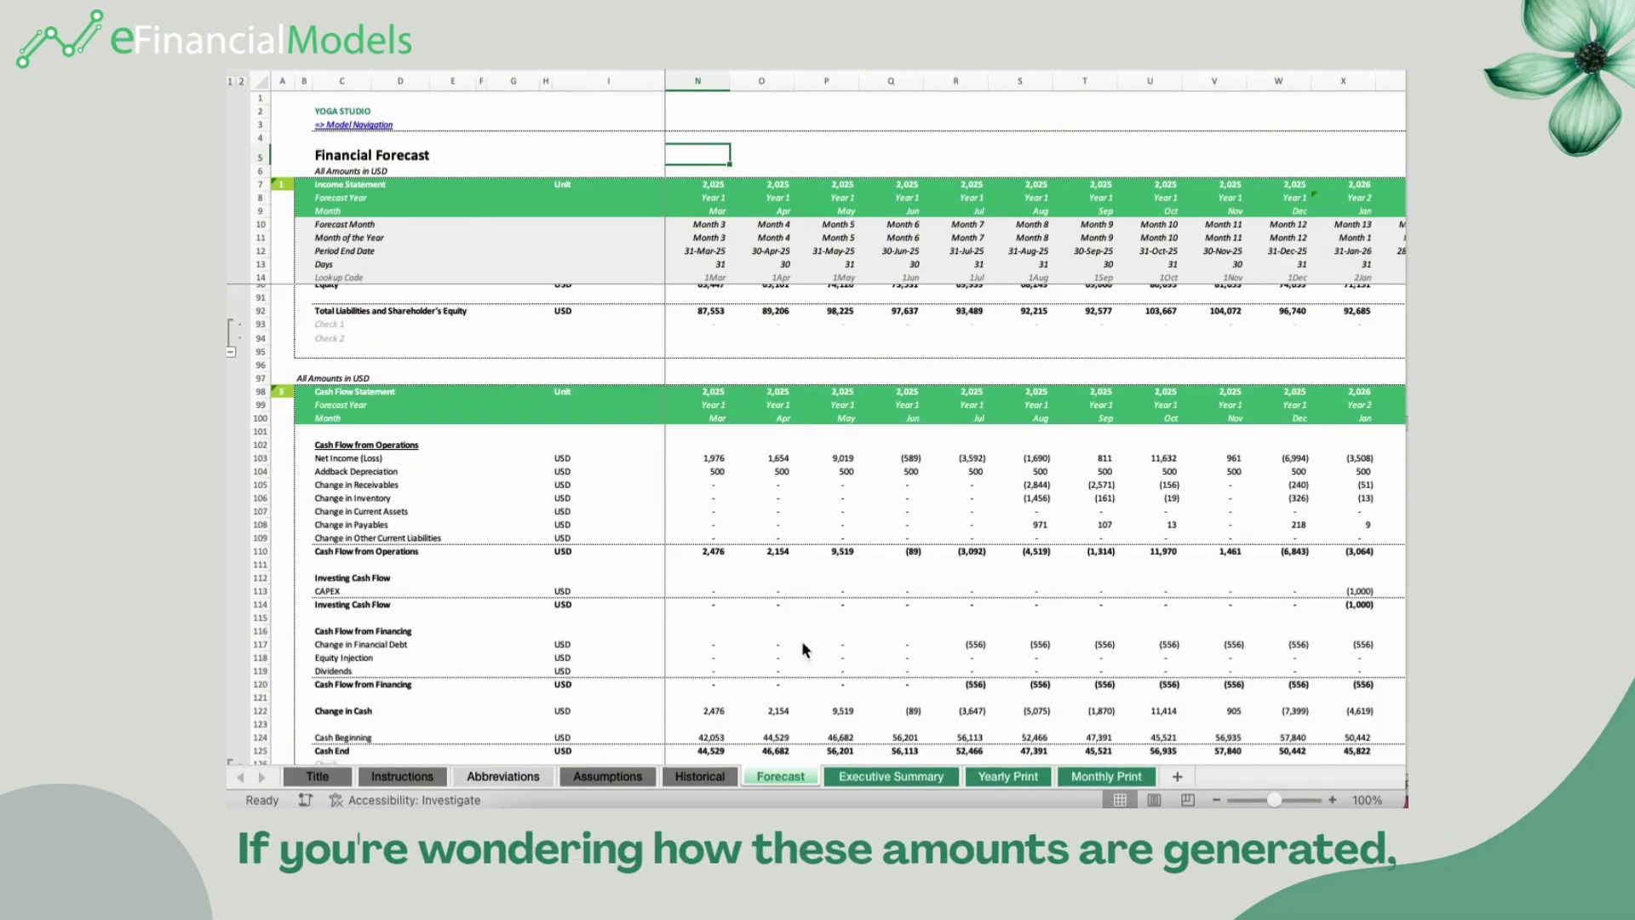
{"action": "scroll", "coordinate": [1082, 560], "scroll_direction": "down", "scroll_amount": 3}
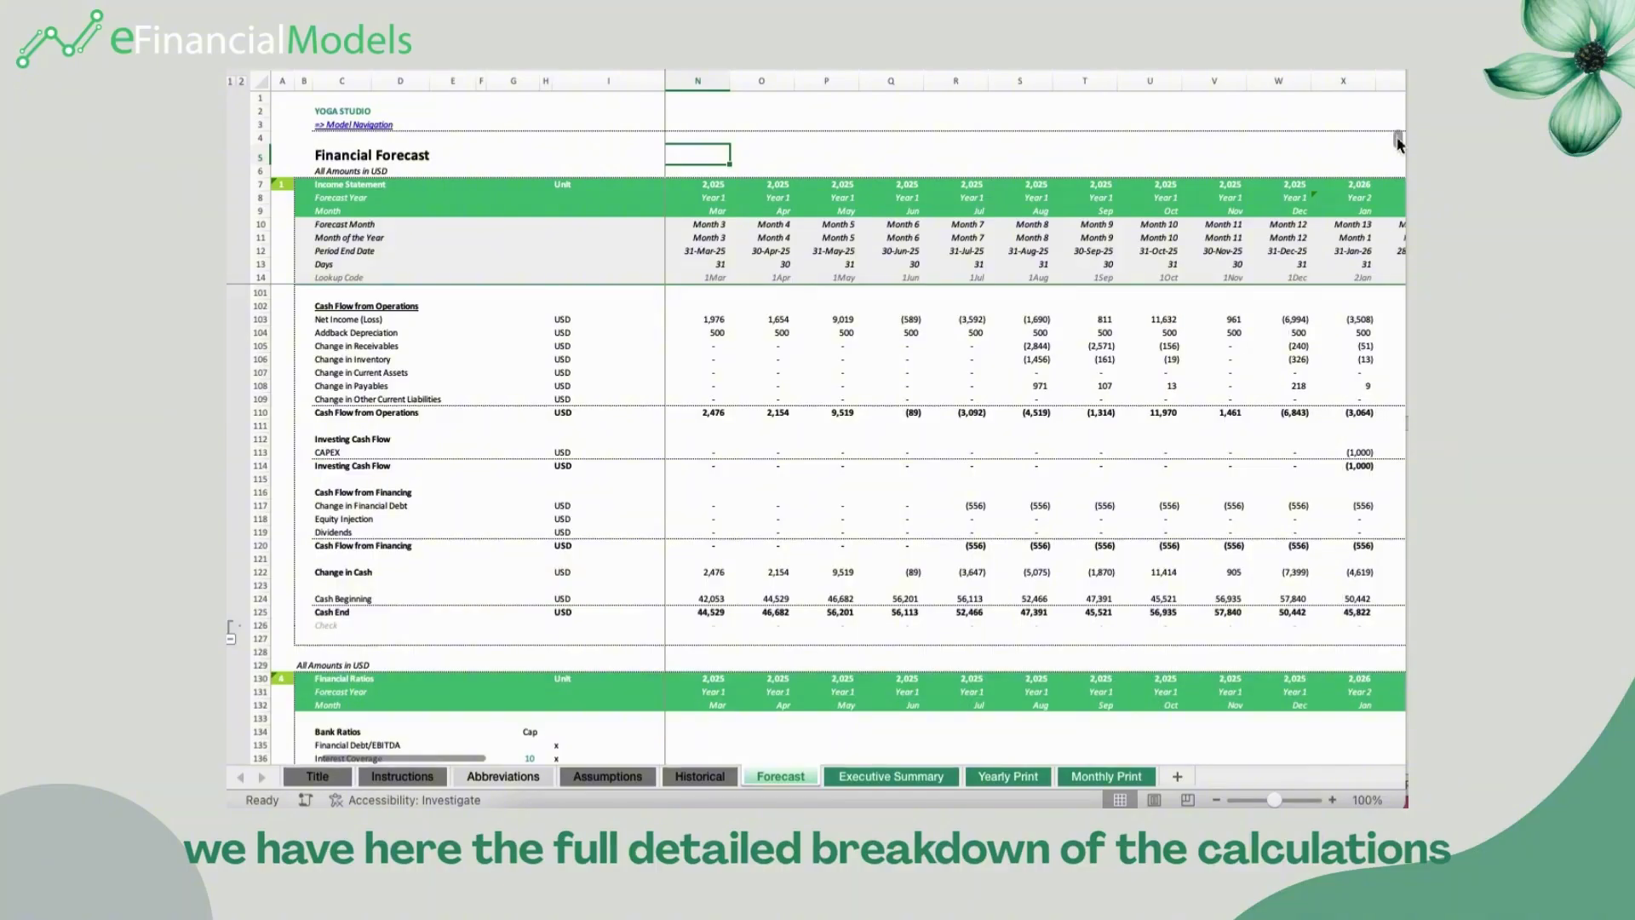
{"action": "left_click_drag", "start_coordinate": [1399, 143], "coordinate": [1394, 341]}
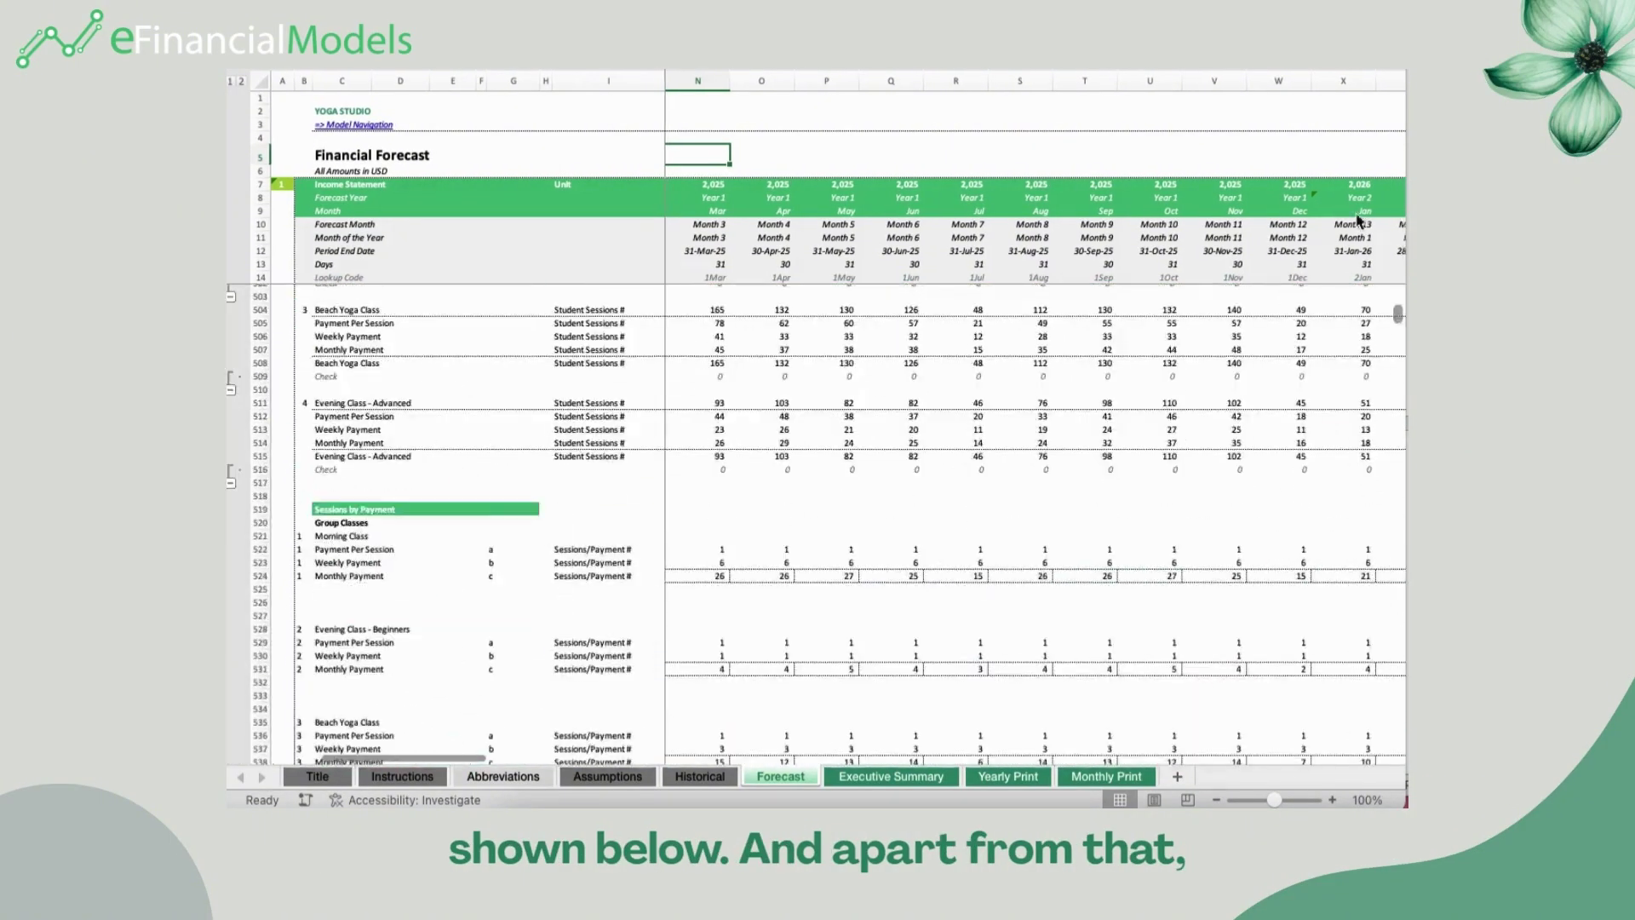
Examine the forecast's financial ratios, business valuation, free cash flows and funding requirements
{"action": "scroll", "coordinate": [1073, 462], "scroll_direction": "up", "scroll_amount": 20}
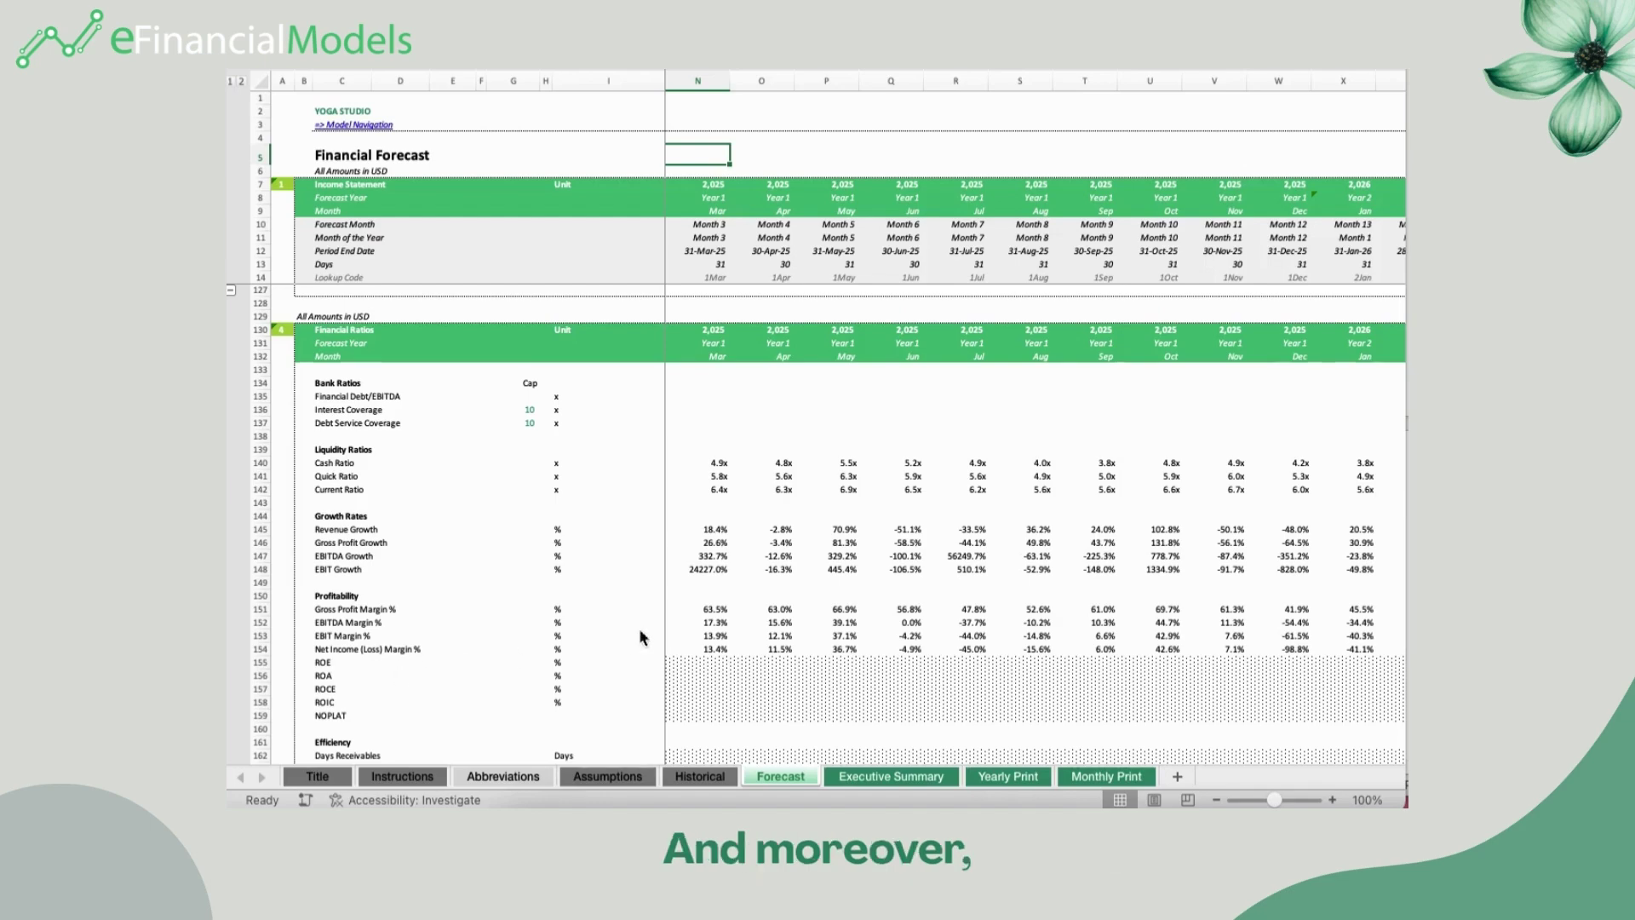
{"action": "scroll", "coordinate": [827, 672], "scroll_direction": "down", "scroll_amount": 8}
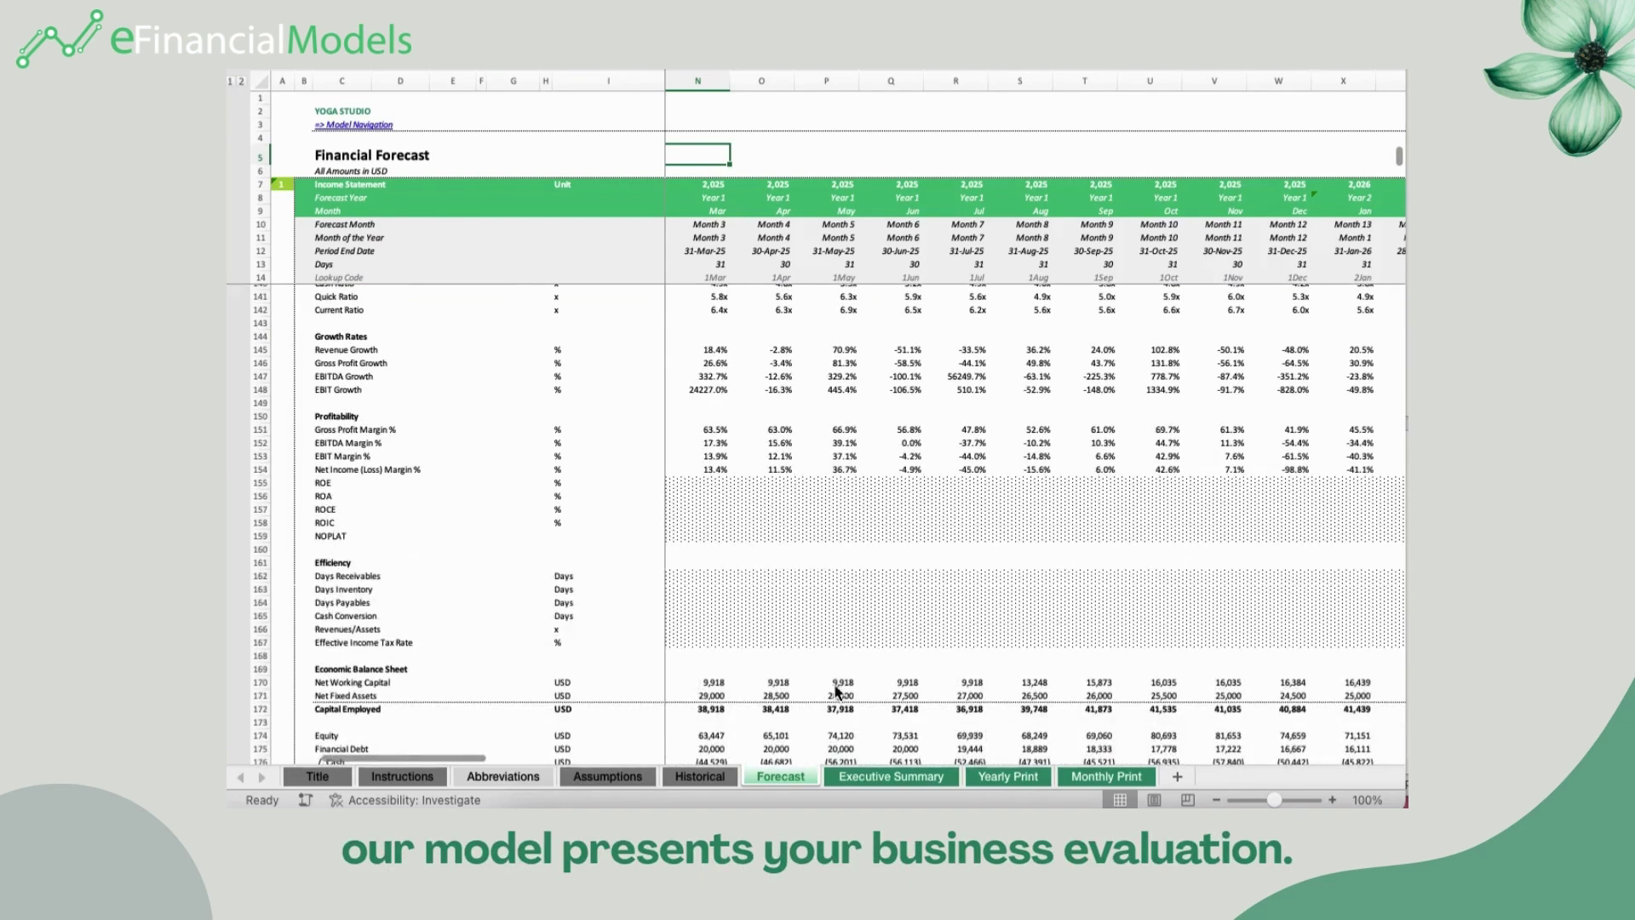
{"action": "scroll", "coordinate": [835, 686], "scroll_direction": "down", "scroll_amount": 5}
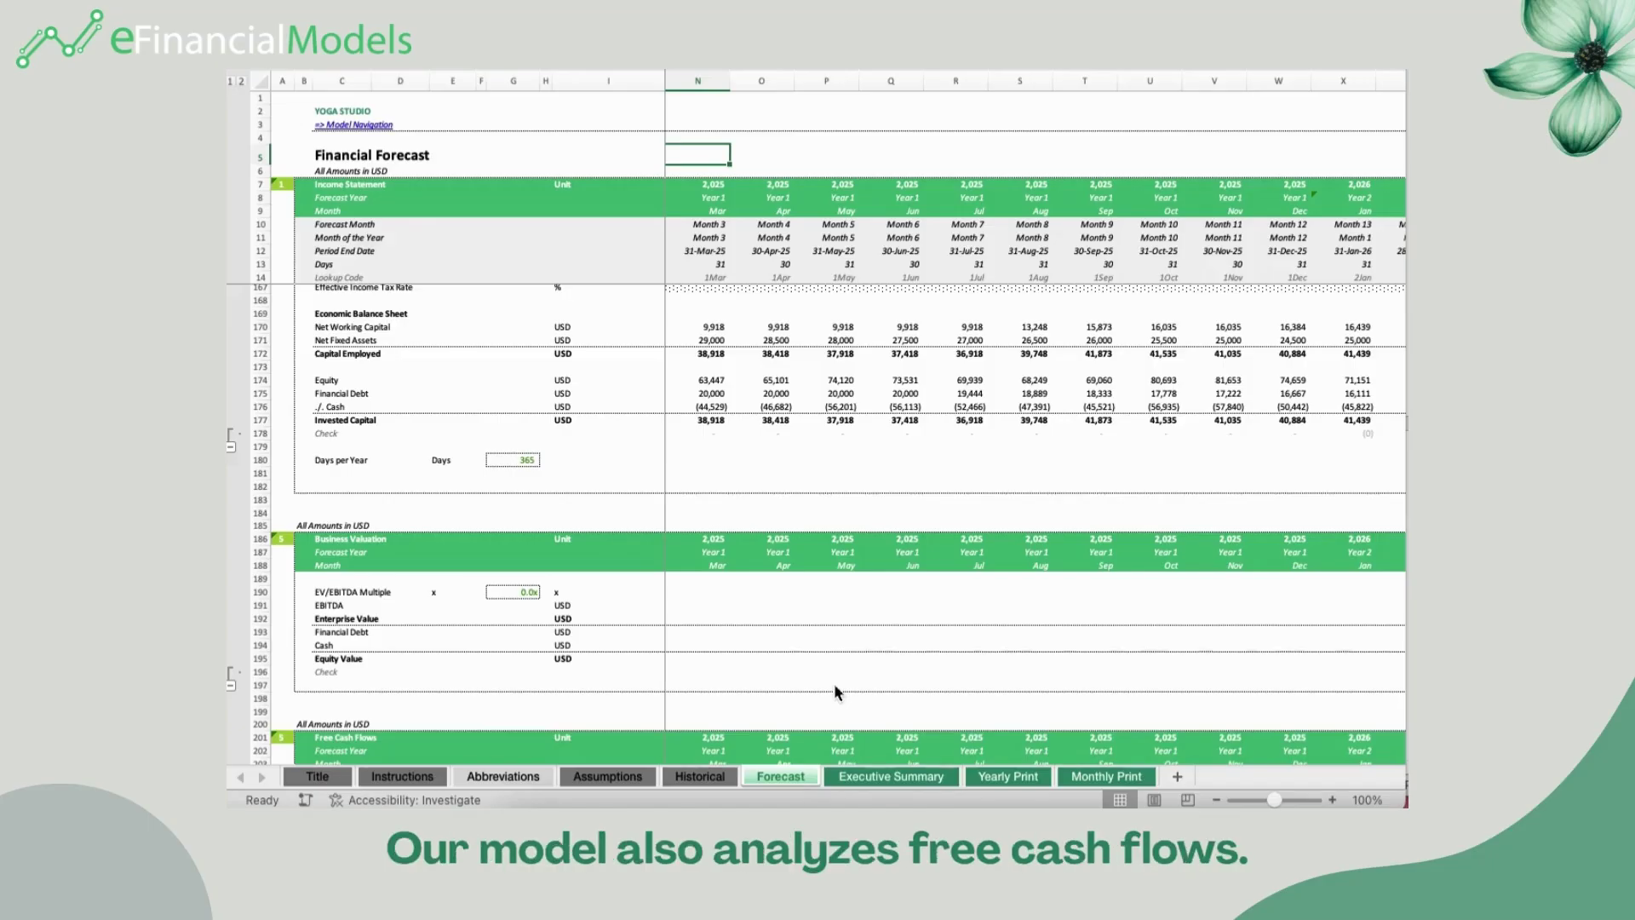
{"action": "scroll", "coordinate": [834, 692], "scroll_direction": "down", "scroll_amount": 5}
{"action": "scroll", "coordinate": [841, 713], "scroll_direction": "down", "scroll_amount": 5}
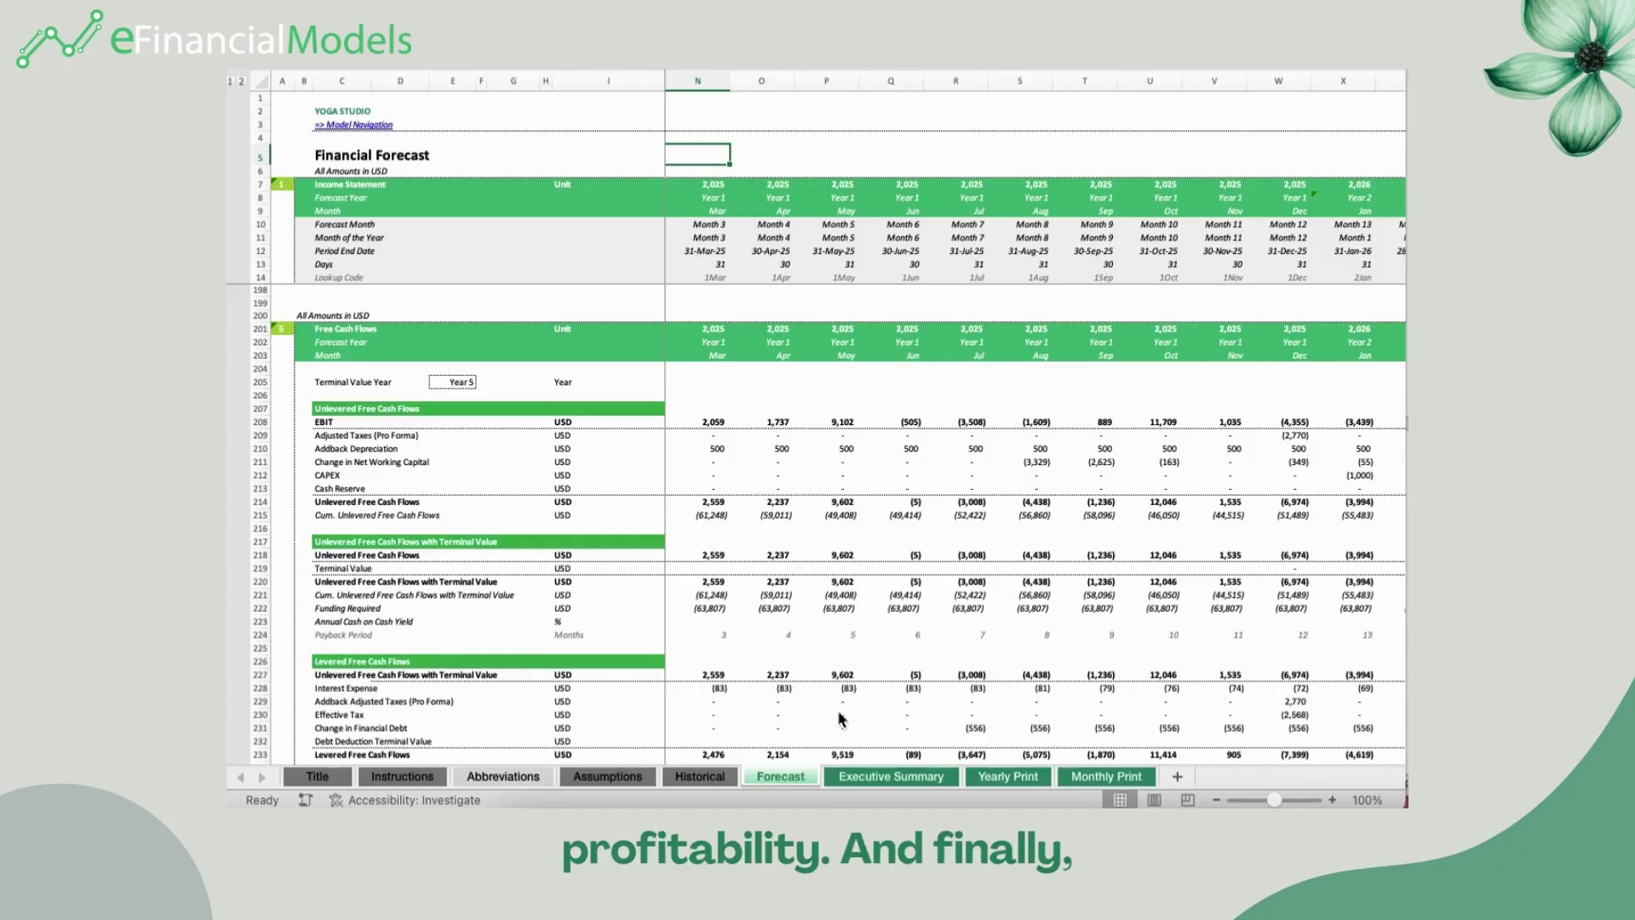
{"action": "scroll", "coordinate": [838, 714], "scroll_direction": "down", "scroll_amount": 15}
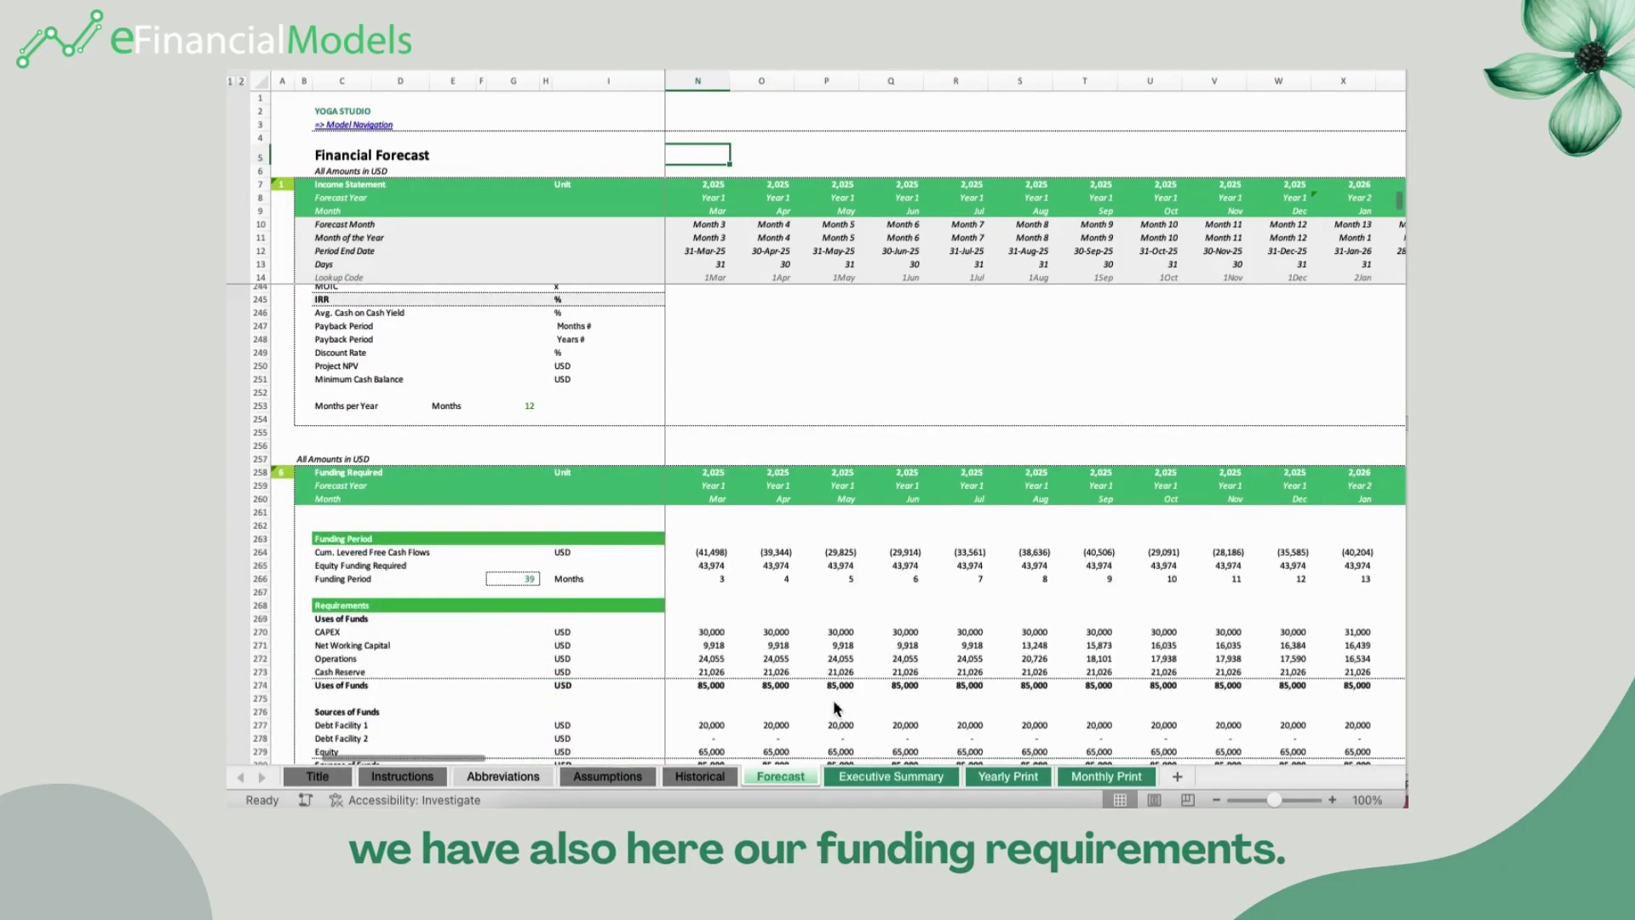
{"action": "scroll", "coordinate": [835, 705], "scroll_direction": "down", "scroll_amount": 2}
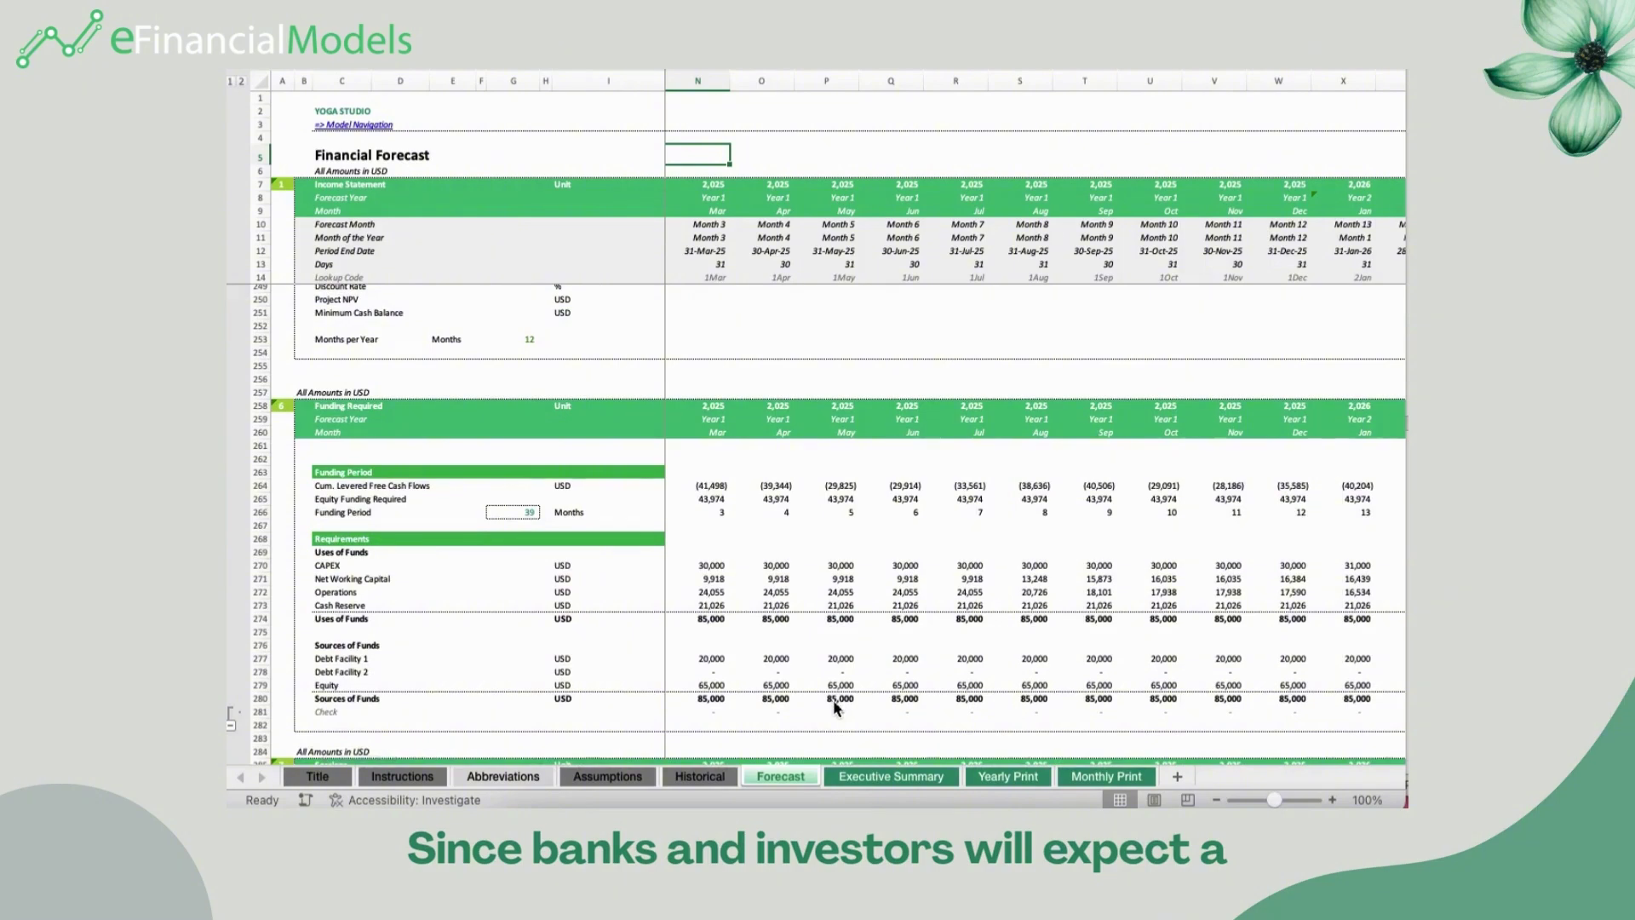